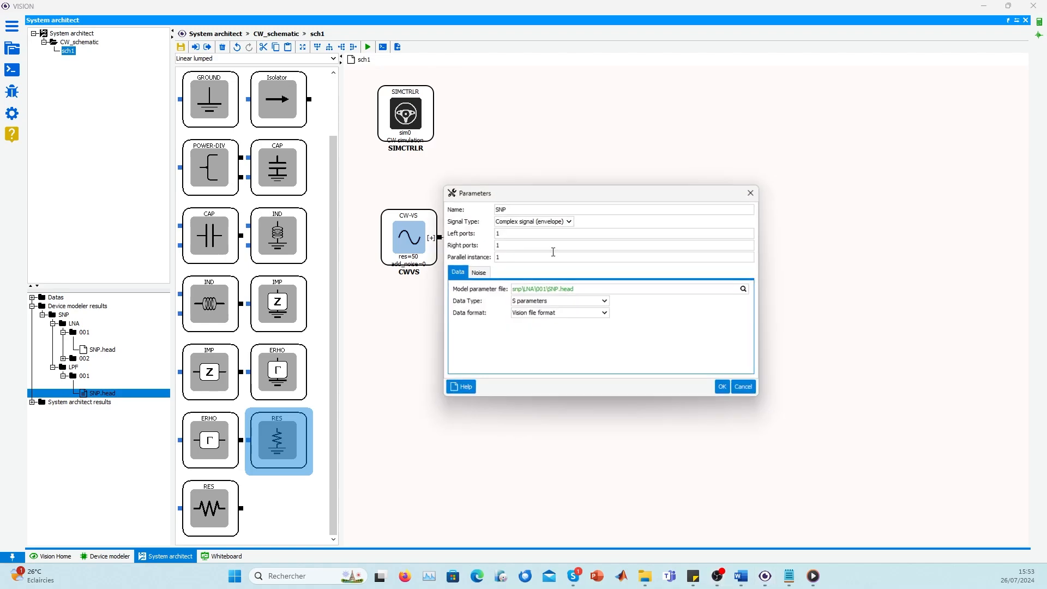
Step: Rename the S2P block connected to the CW-VS source as LNA
{"action": "left_click_drag", "start_coordinate": [592, 198], "coordinate": [640, 294]}
{"action": "left_click", "coordinate": [705, 293]}
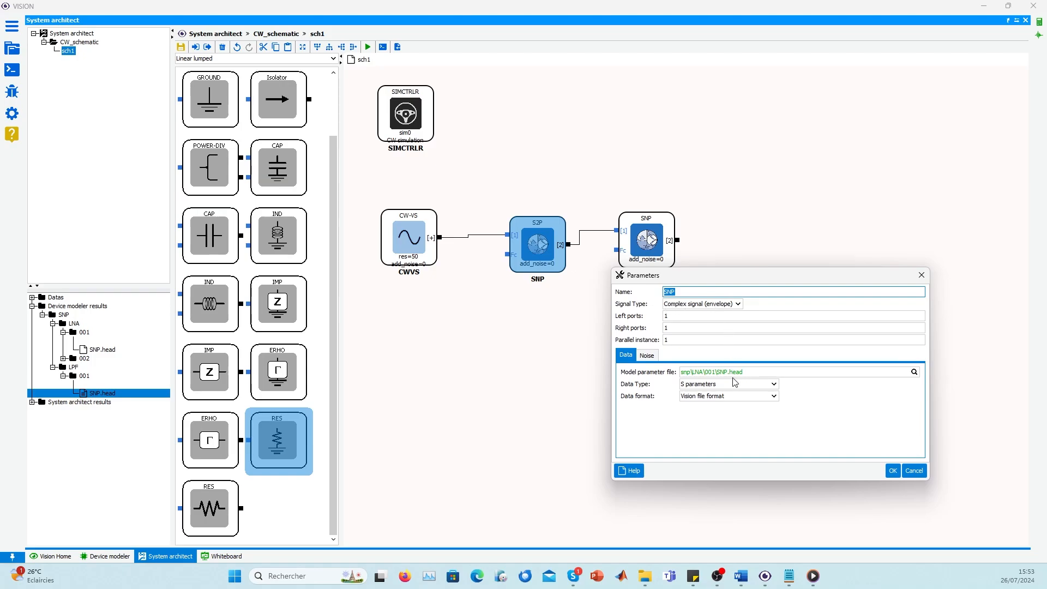
{"action": "type", "text": "LNA"}
{"action": "left_click", "coordinate": [892, 470]}
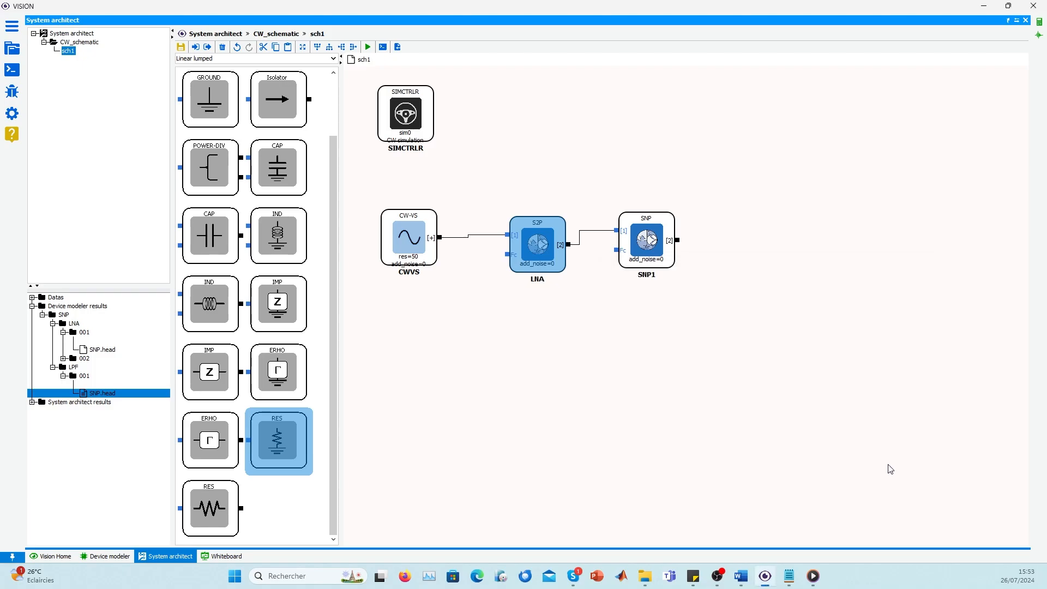
Step: Rename the second S-parameter block, SNP1, as LPF
{"action": "double_click", "coordinate": [650, 245]}
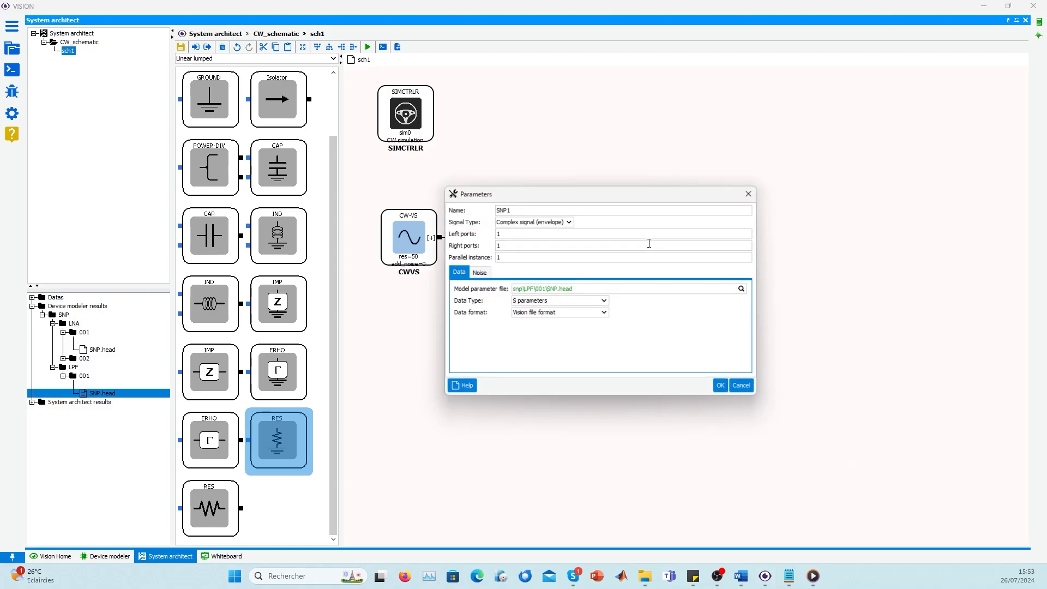
{"action": "double_click", "coordinate": [541, 210]}
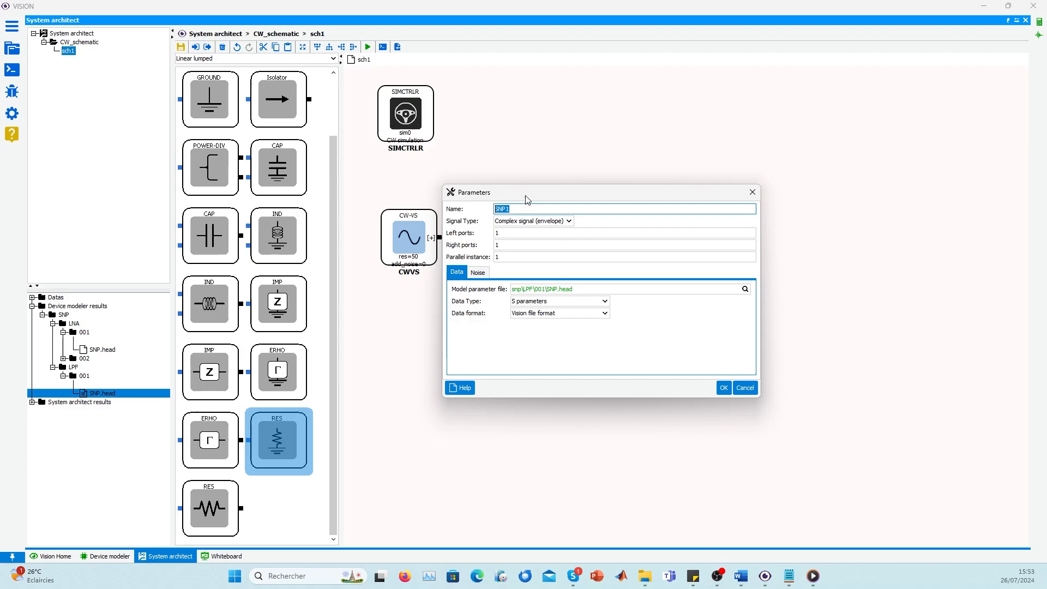
{"action": "key", "text": "BackSpace"}
{"action": "type", "text": "LPF"}
{"action": "left_click", "coordinate": [724, 387]}
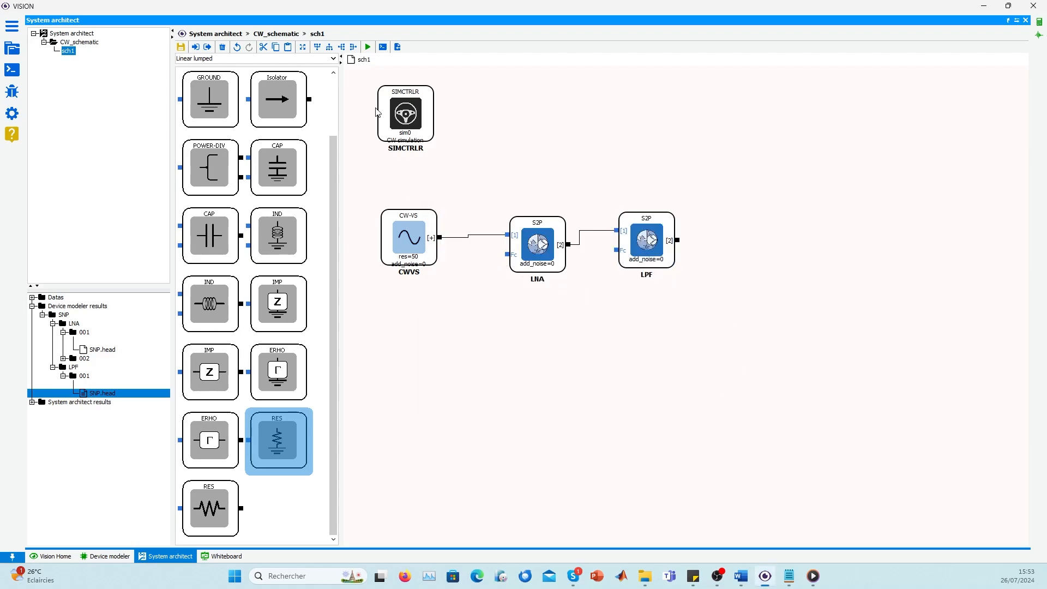
Step: Place a grounded RES block in line with the LPF block and connect it to the LPF output
{"action": "left_click_drag", "start_coordinate": [653, 237], "coordinate": [654, 239]}
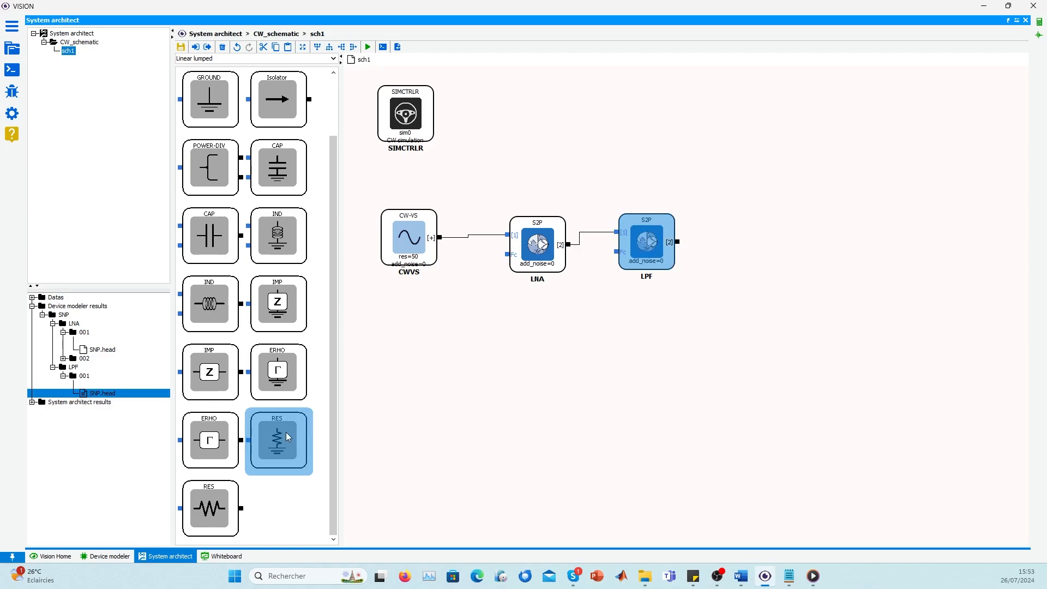
{"action": "left_click_drag", "start_coordinate": [286, 433], "coordinate": [532, 412]}
{"action": "left_click_drag", "start_coordinate": [705, 307], "coordinate": [736, 244]}
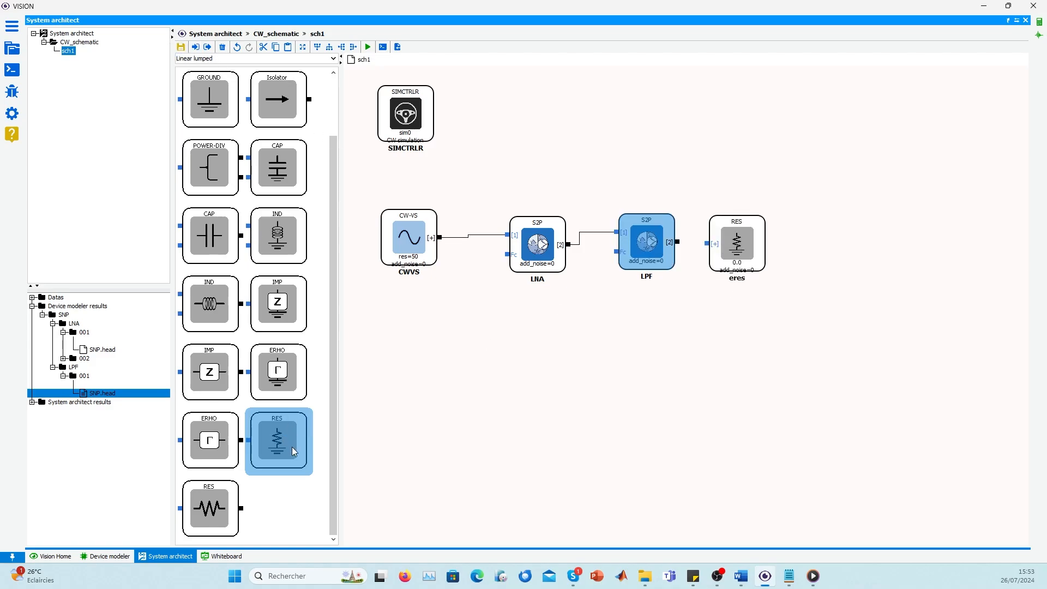
{"action": "mouse_move", "coordinate": [740, 244]}
{"action": "left_mouse_down"}
{"action": "mouse_move", "coordinate": [725, 242]}
{"action": "mouse_move", "coordinate": [753, 243]}
{"action": "left_mouse_up"}
Step: Set the resistance of the grounded RES block to 50 Ω
{"action": "double_click", "coordinate": [754, 247]}
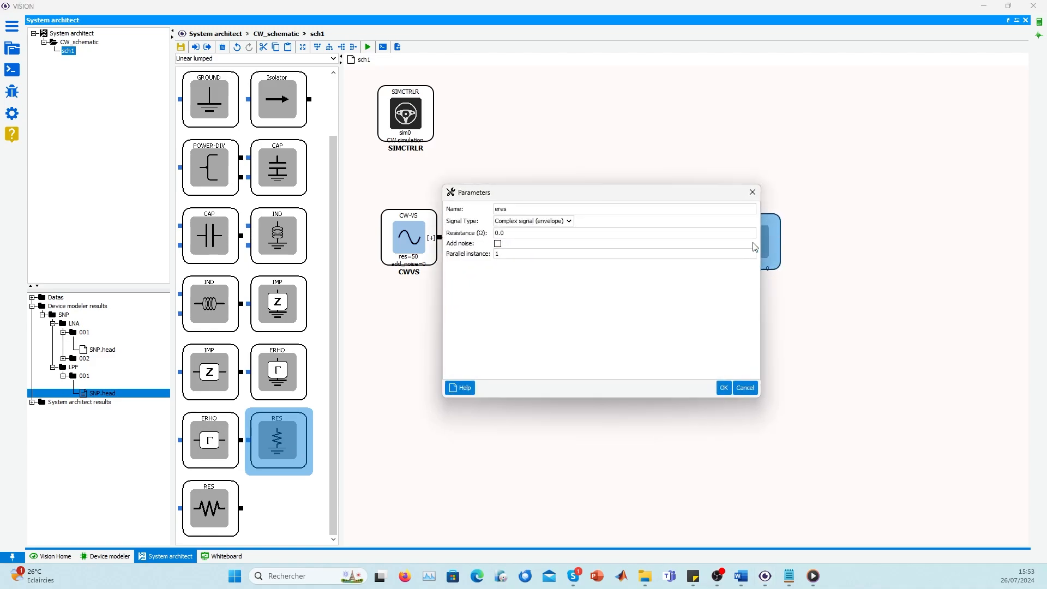
{"action": "left_click_drag", "start_coordinate": [711, 193], "coordinate": [791, 231]}
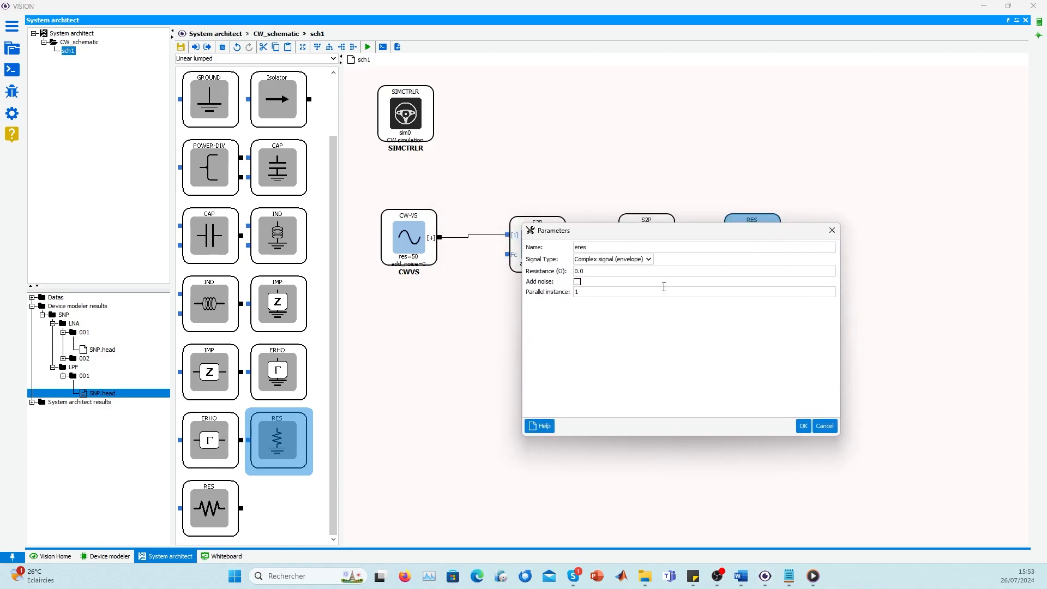
{"action": "double_click", "coordinate": [577, 271]}
{"action": "type", "text": "50"}
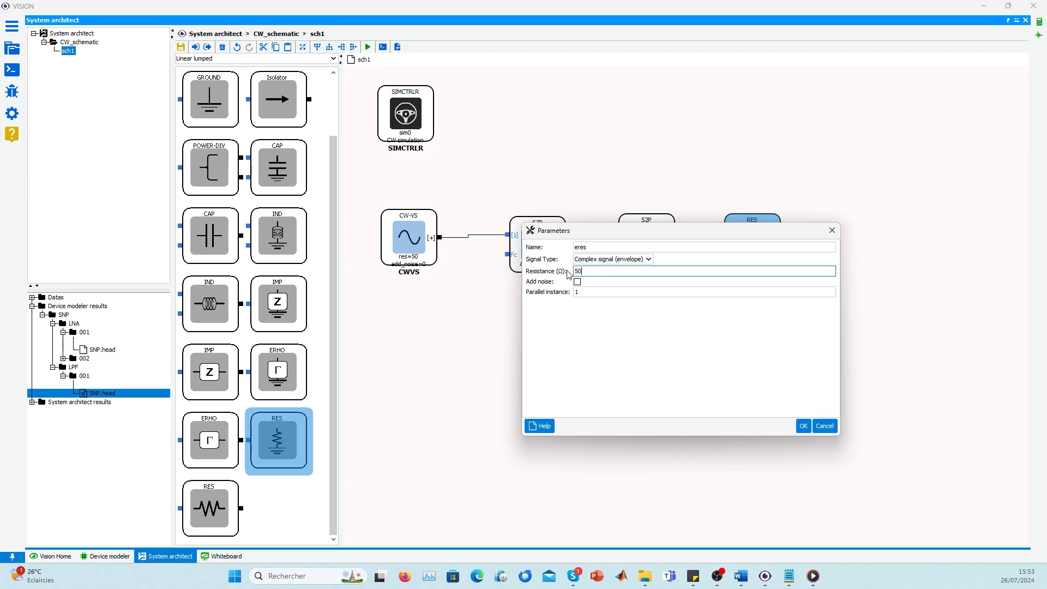
{"action": "left_click", "coordinate": [804, 427]}
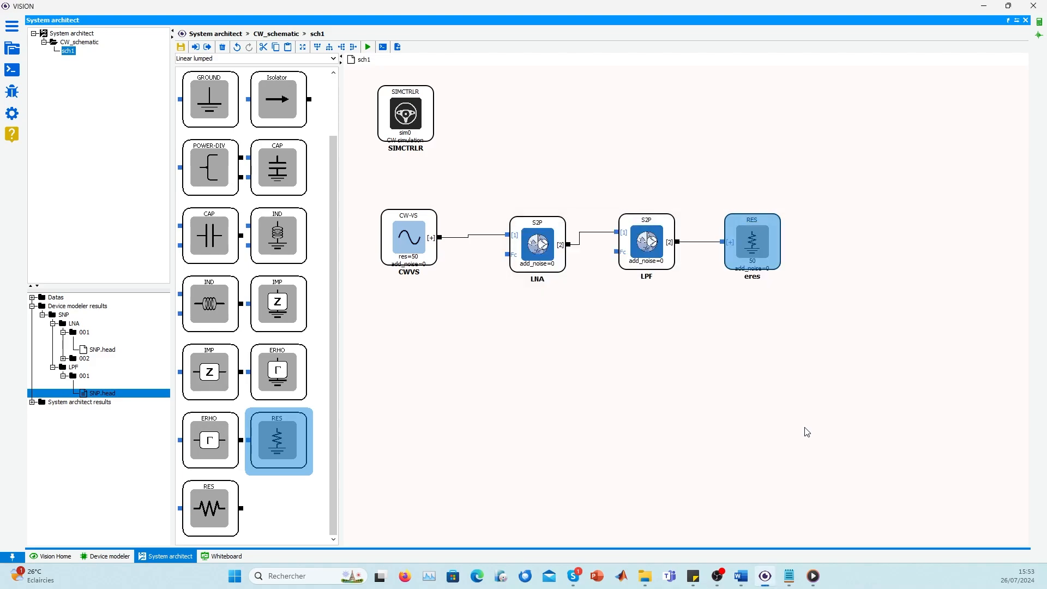
Step: Place a FREQ source below the CW-VS block and wire it to the Fc inputs of LNA and LPF
{"action": "left_click", "coordinate": [319, 59]}
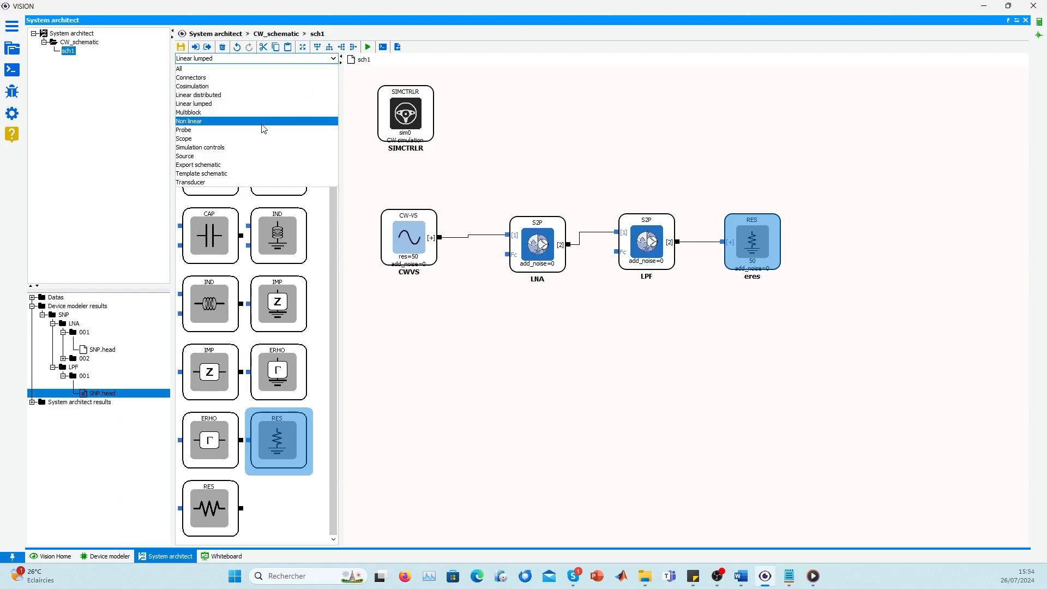
{"action": "left_click", "coordinate": [240, 156]}
{"action": "left_click_drag", "start_coordinate": [415, 244], "coordinate": [425, 242]}
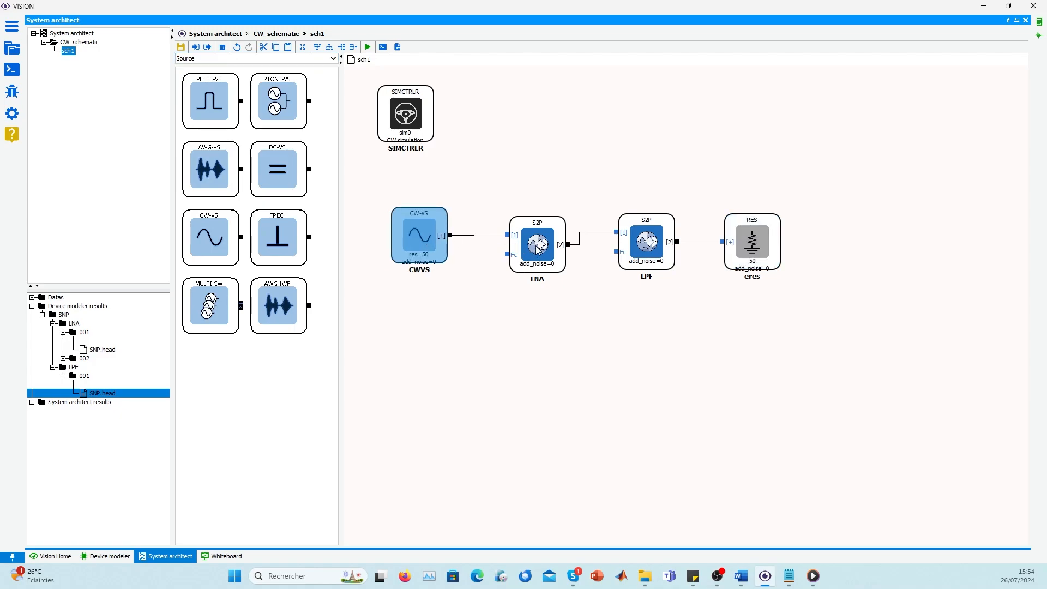
{"action": "left_click", "coordinate": [294, 240]}
{"action": "left_click", "coordinate": [410, 305]}
{"action": "mouse_move", "coordinate": [409, 305]}
{"action": "left_mouse_down"}
{"action": "mouse_move", "coordinate": [420, 312]}
{"action": "mouse_move", "coordinate": [475, 297]}
{"action": "mouse_move", "coordinate": [507, 254]}
{"action": "left_mouse_up"}
{"action": "mouse_move", "coordinate": [617, 252]}
{"action": "left_mouse_down"}
{"action": "mouse_move", "coordinate": [606, 271]}
{"action": "mouse_move", "coordinate": [528, 308]}
{"action": "mouse_move", "coordinate": [478, 313]}
{"action": "left_mouse_up"}
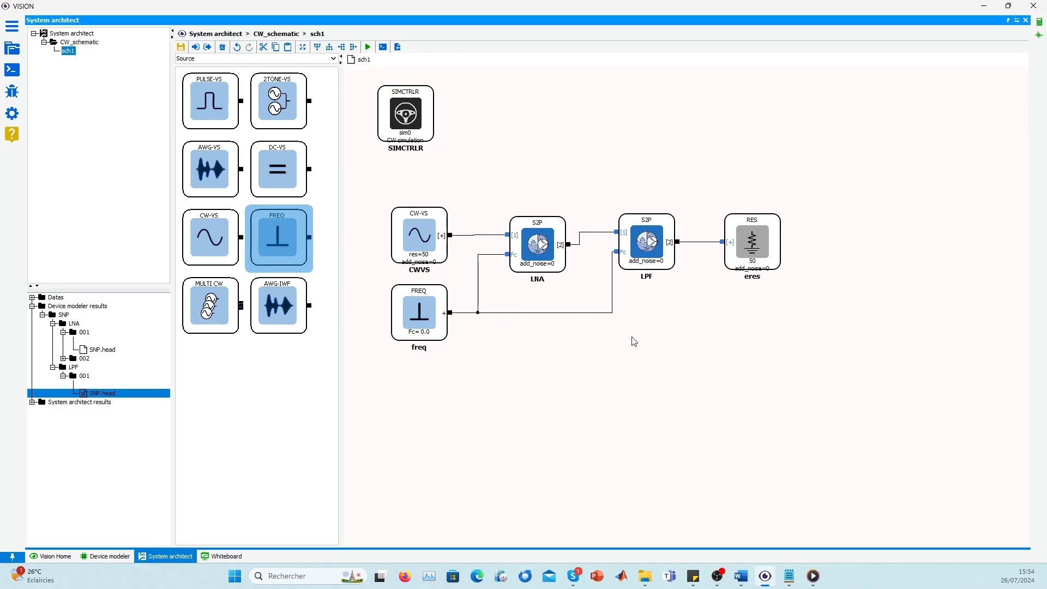
Step: Set the carrier frequency of the FREQ block to the variable name Freq
{"action": "double_click", "coordinate": [426, 315]}
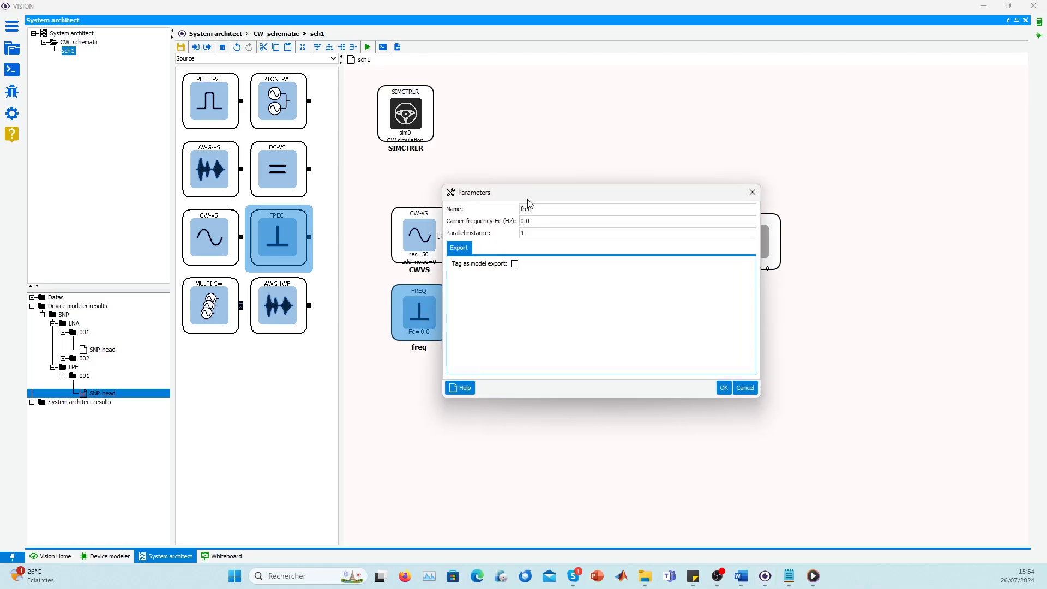
{"action": "left_click_drag", "start_coordinate": [527, 198], "coordinate": [575, 257]}
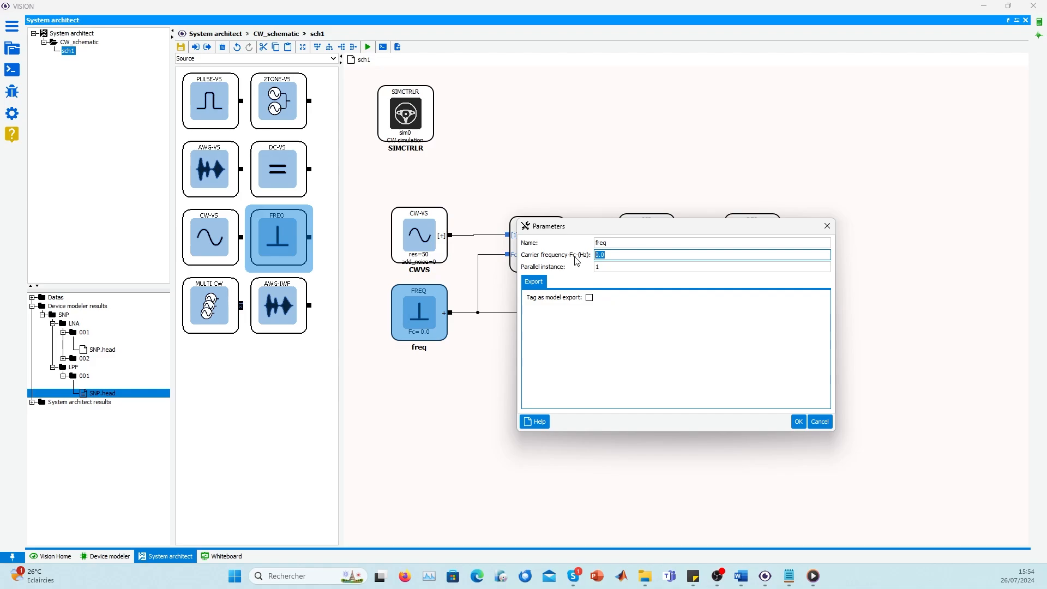
{"action": "type", "text": "fRE"}
{"action": "key", "text": "BackSpace"}
{"action": "key", "text": "BackSpace"}
{"action": "left_click", "coordinate": [799, 422]}
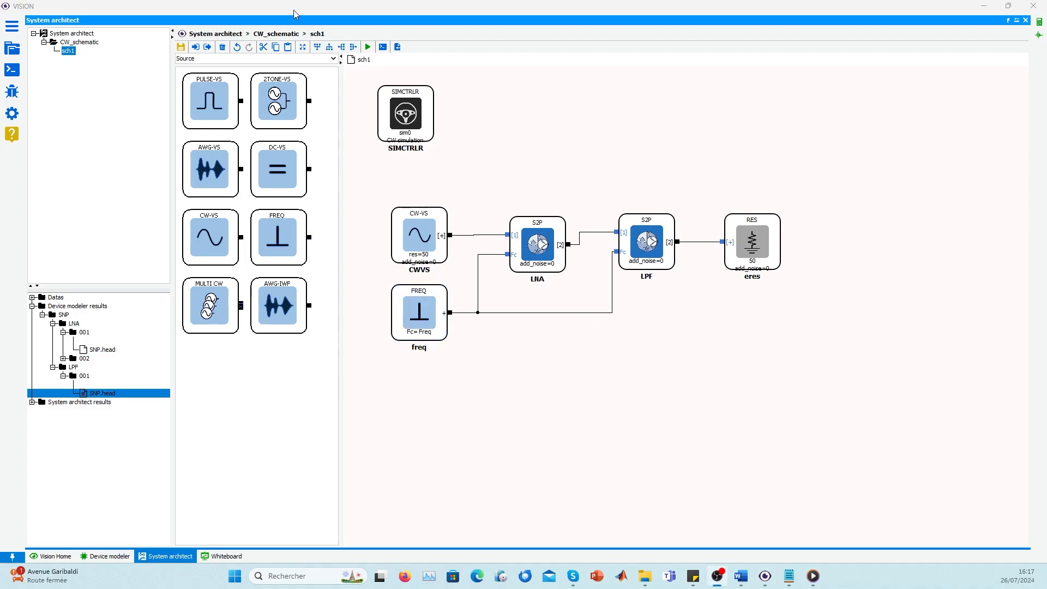
Step: Place a VAR2 simulation control block beside the SIMCTRLR block
{"action": "left_click", "coordinate": [312, 60]}
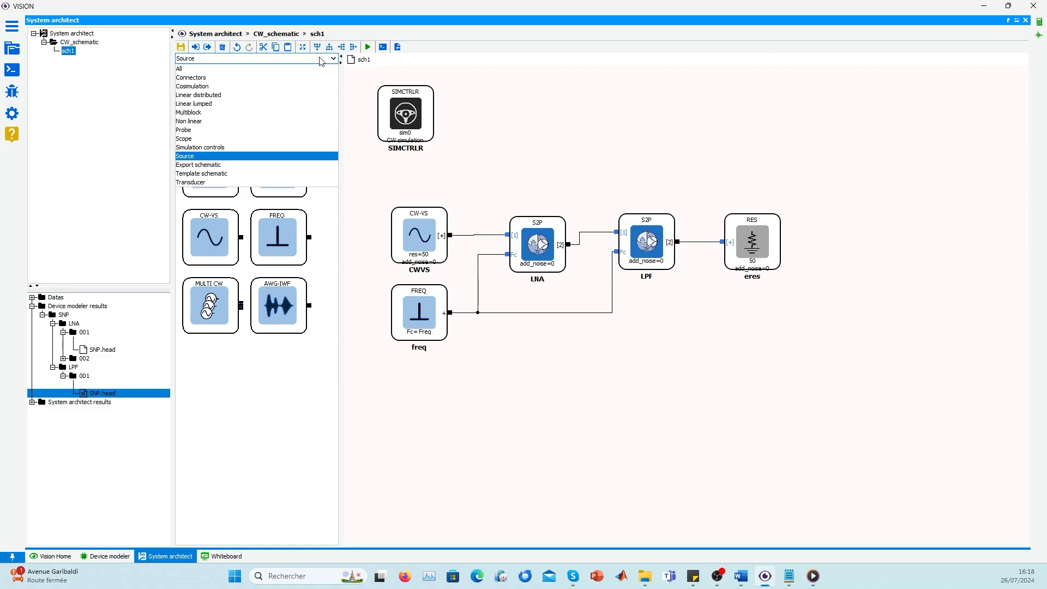
{"action": "left_click", "coordinate": [235, 150]}
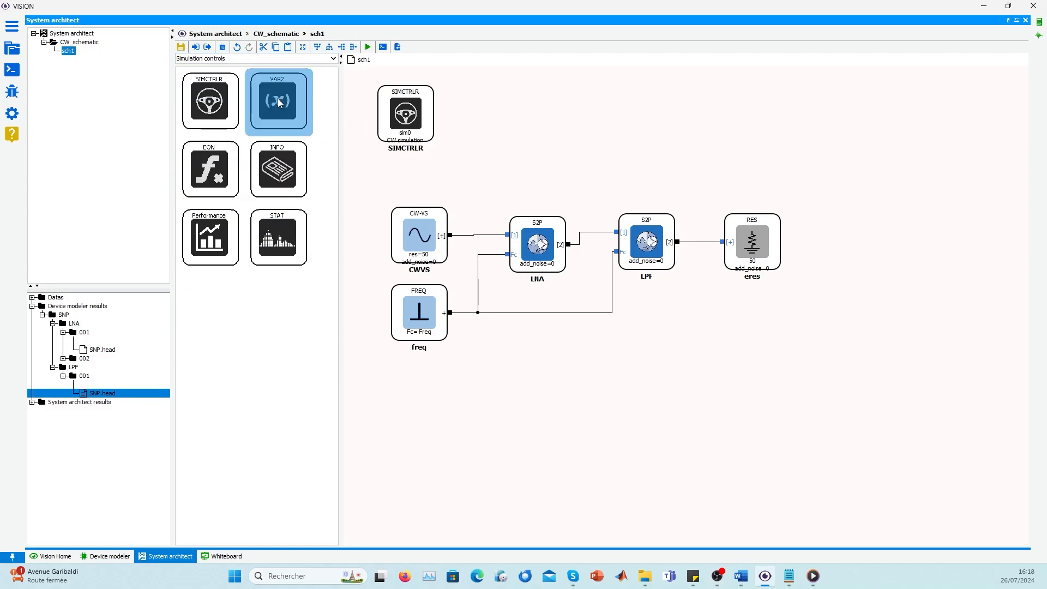
{"action": "left_click", "coordinate": [486, 119]}
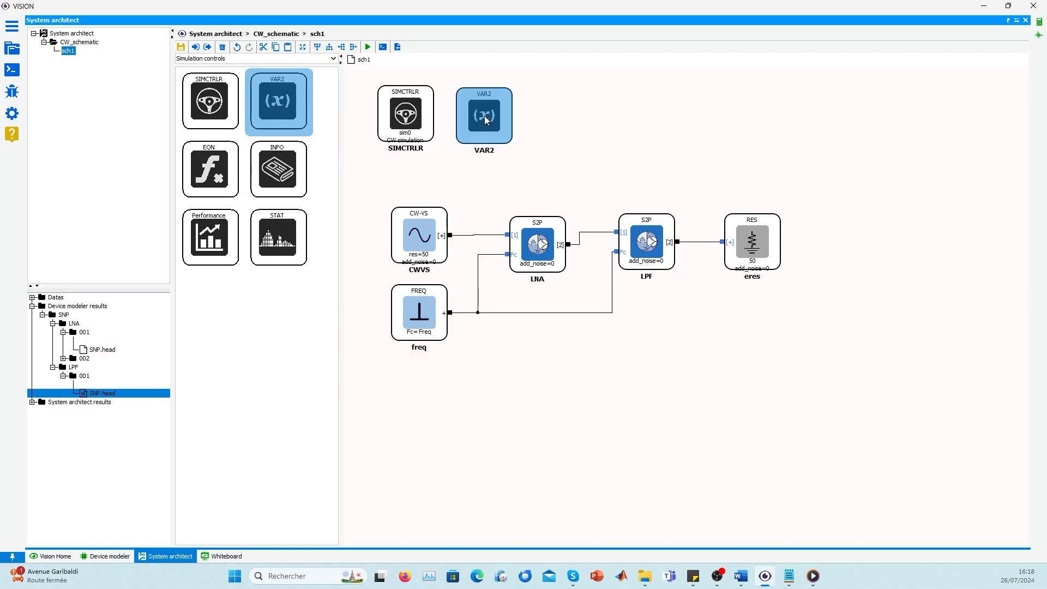
Step: Create a variable named Freq in the VAR2 block with a nominal value of 2e9
{"action": "double_click", "coordinate": [485, 116]}
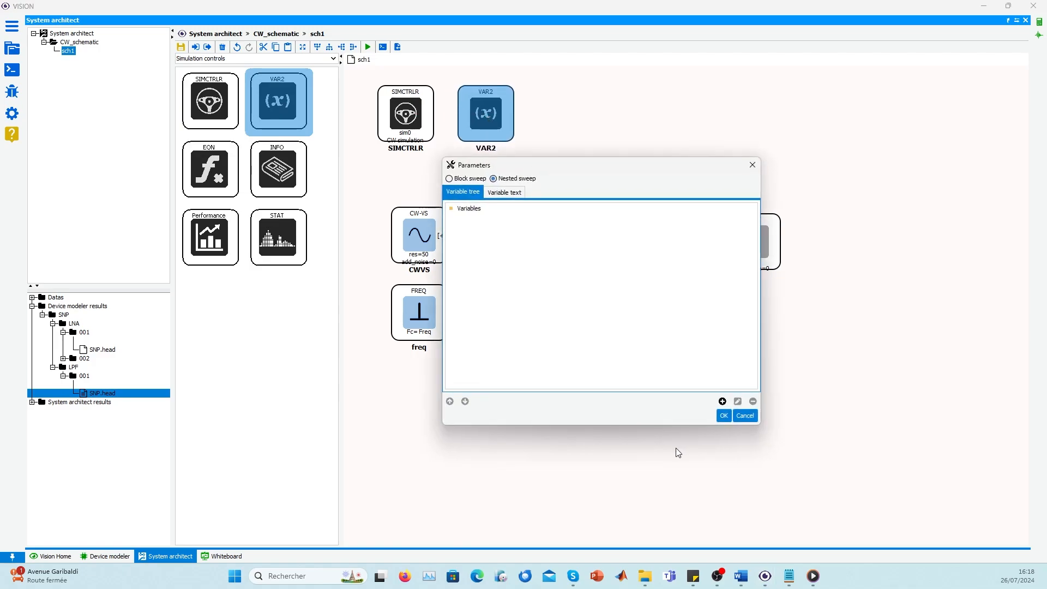
{"action": "left_click", "coordinate": [722, 402]}
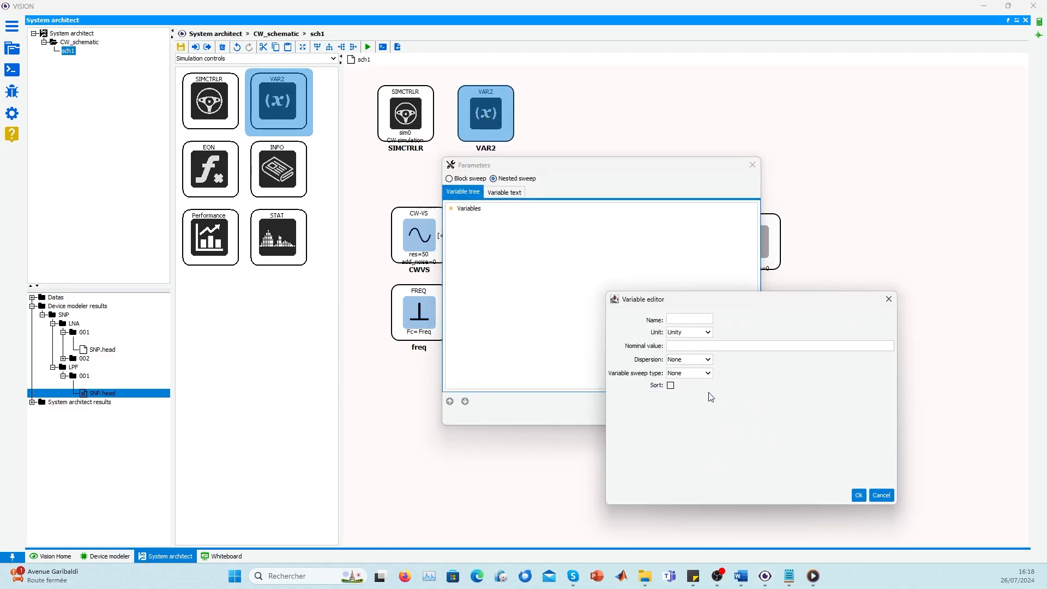
{"action": "left_click", "coordinate": [676, 320]}
{"action": "left_click", "coordinate": [730, 346]}
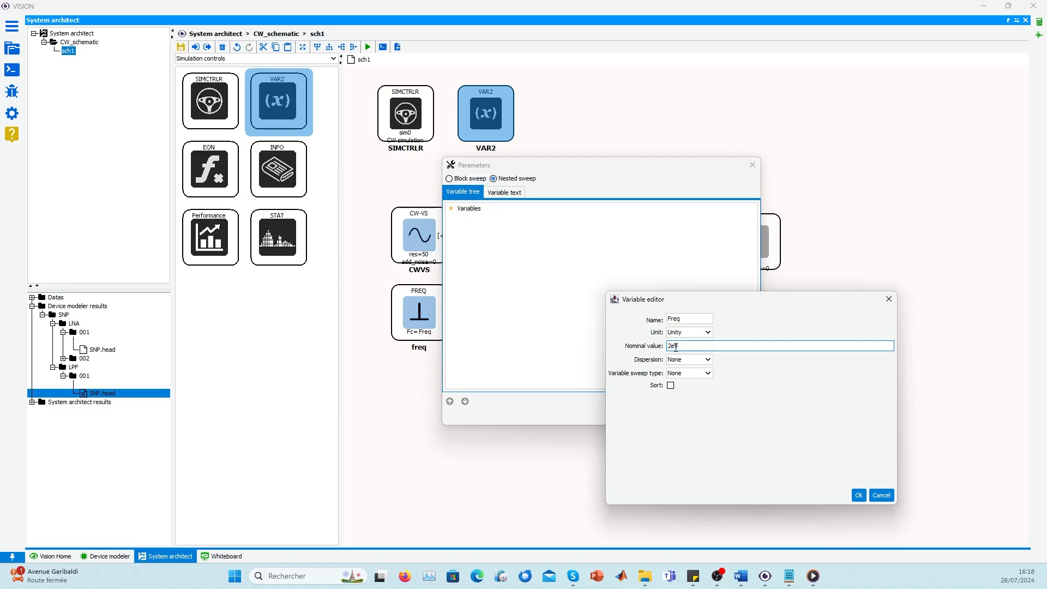
Step: Give the Freq variable a Range sweep from 2e9 to 18e9 with 100 points and apply it to VAR2
{"action": "left_click", "coordinate": [690, 375]}
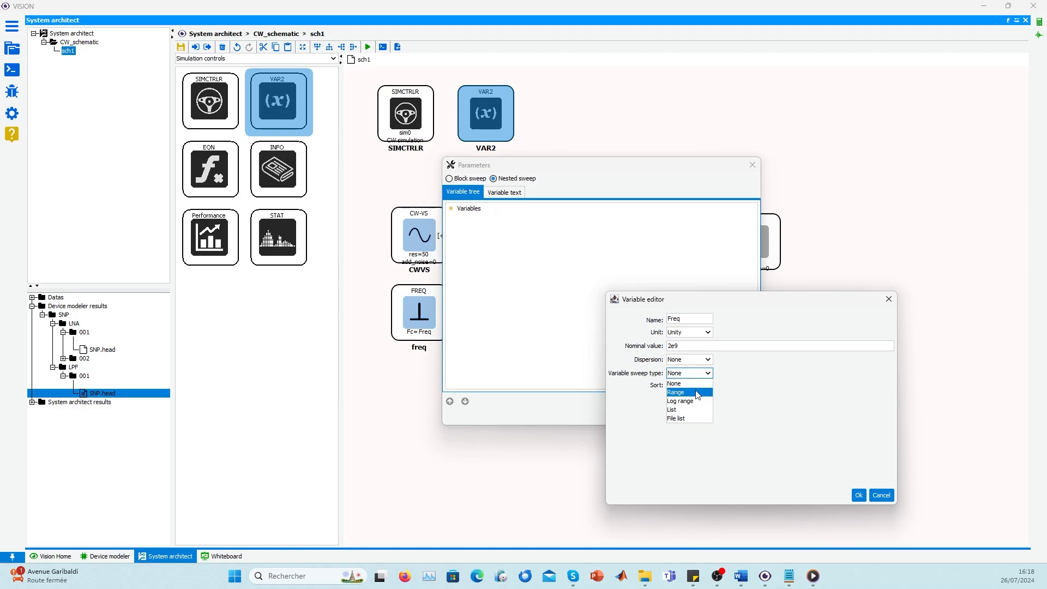
{"action": "left_click", "coordinate": [698, 392]}
{"action": "left_click", "coordinate": [695, 388]}
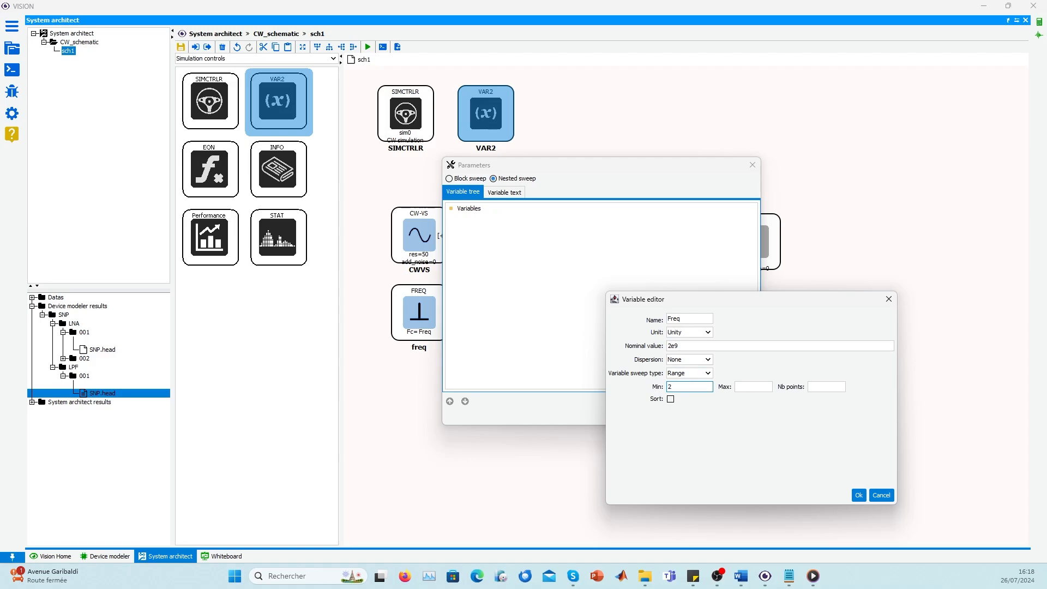
{"action": "type", "text": "2e9"}
{"action": "left_click", "coordinate": [749, 386]}
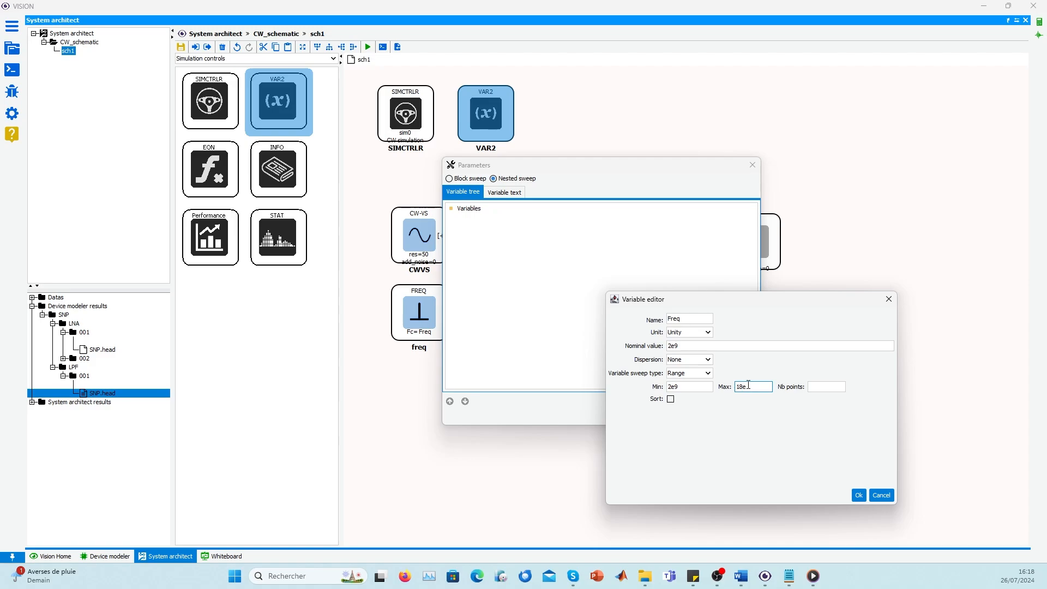
{"action": "left_click", "coordinate": [810, 388]}
{"action": "type", "text": "100"}
{"action": "left_click", "coordinate": [860, 495]}
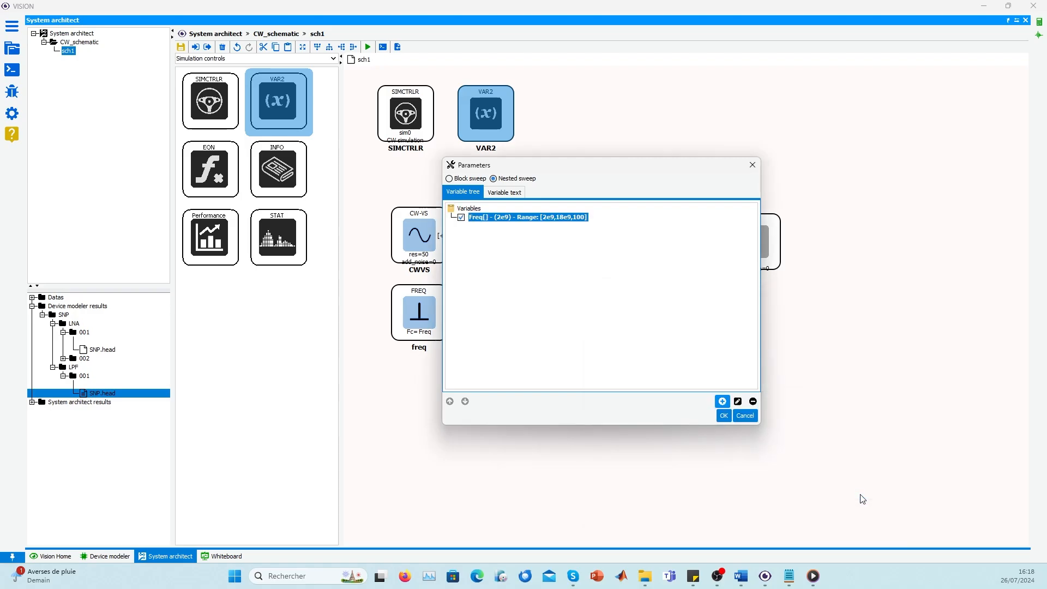
{"action": "left_click", "coordinate": [724, 416]}
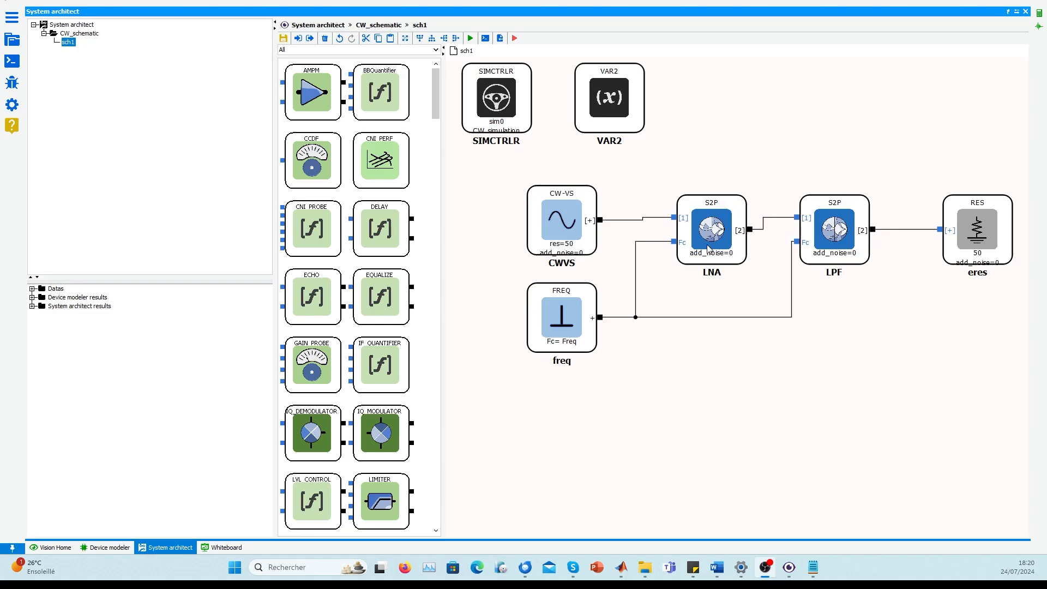
Step: Place a P-METER probe in the free area below the LPF block
{"action": "left_click", "coordinate": [429, 51]}
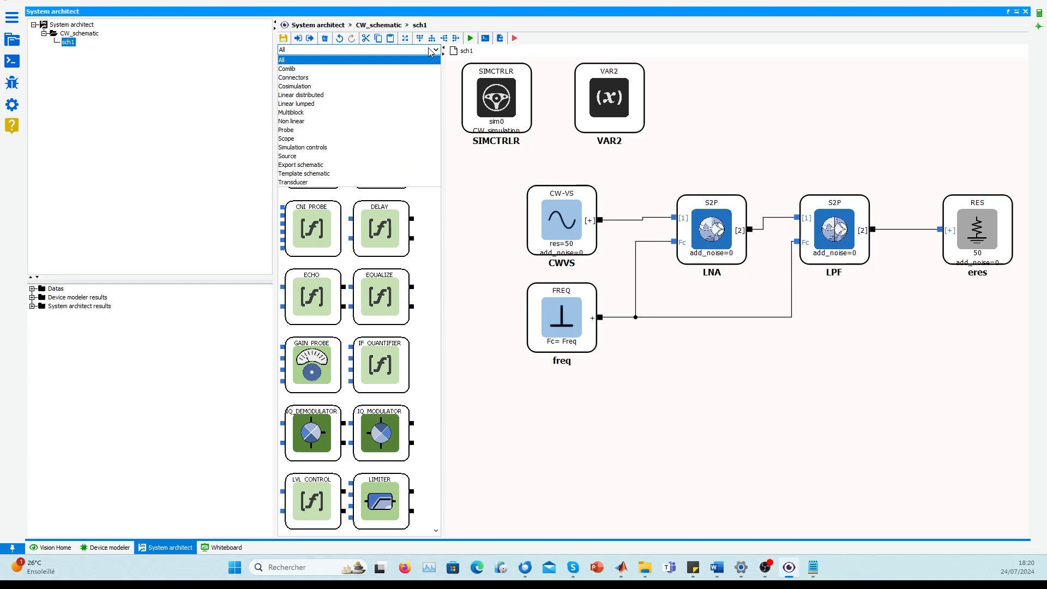
{"action": "left_click", "coordinate": [356, 131]}
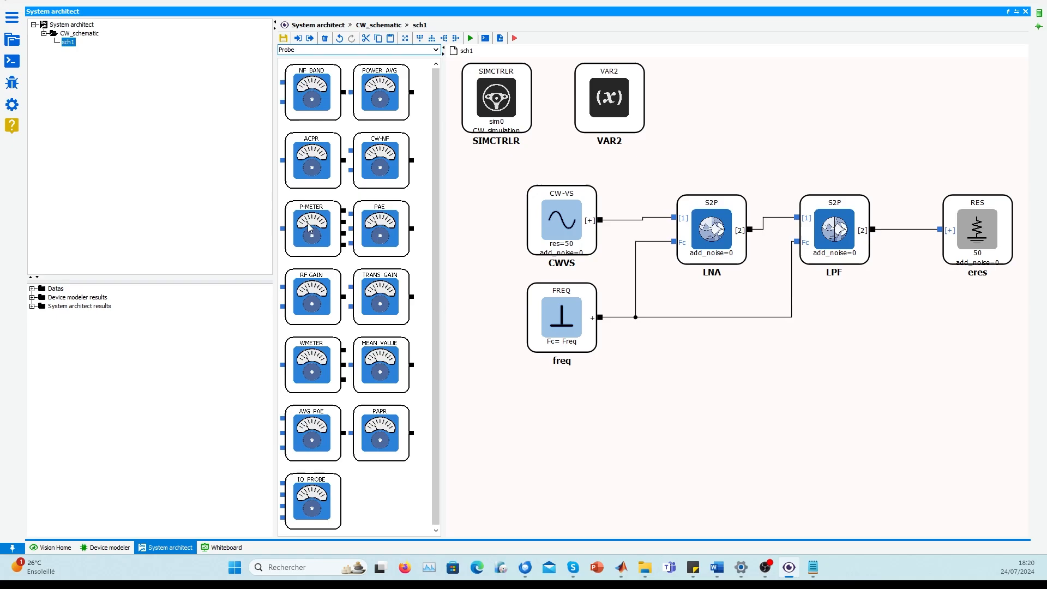
{"action": "left_click_drag", "start_coordinate": [312, 224], "coordinate": [791, 366]}
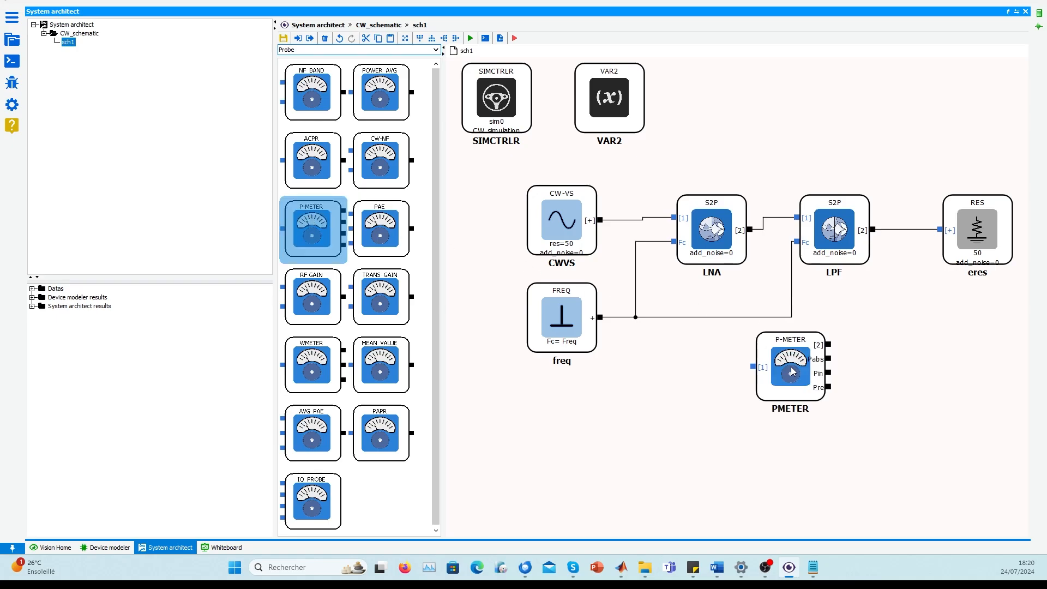
{"action": "left_click", "coordinate": [790, 368]}
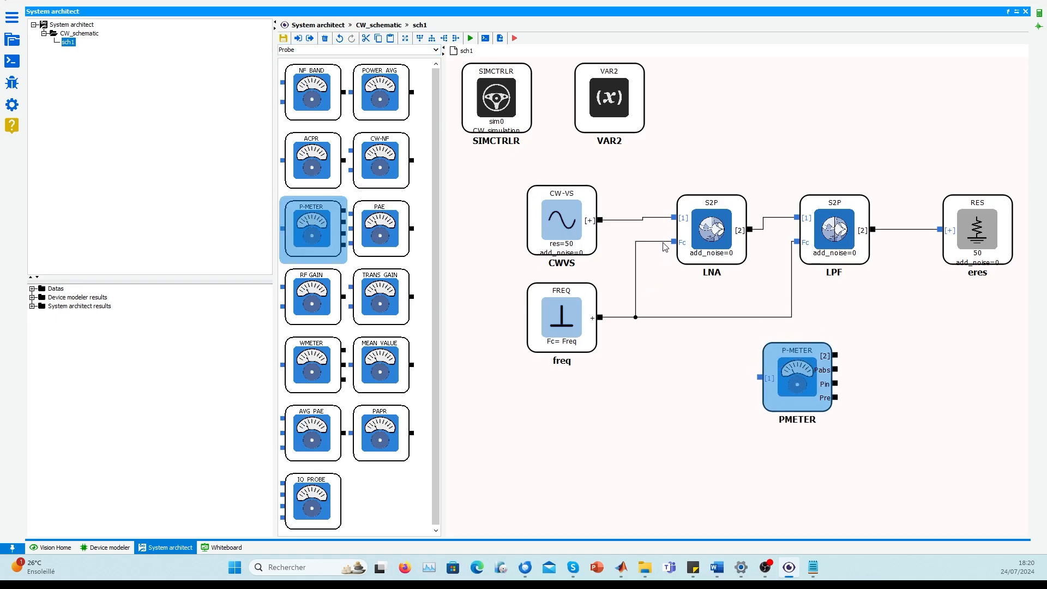
Step: Widen the gap between LNA and LPF by moving CWVS, freq and LNA away from LPF and shifting LPF and the load outward
{"action": "left_click", "coordinate": [745, 236]}
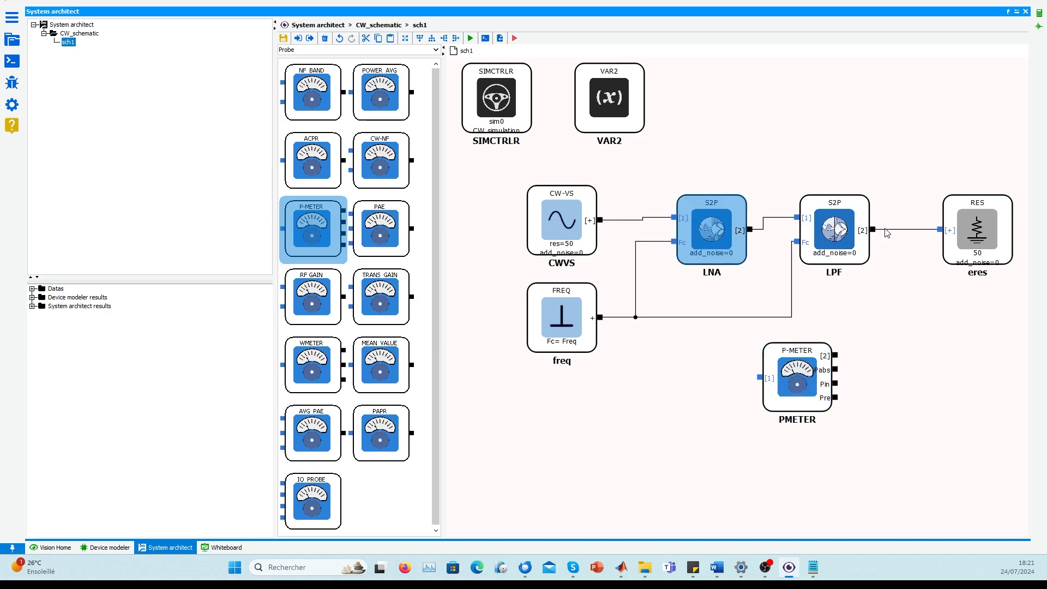
{"action": "left_click", "coordinate": [897, 229]}
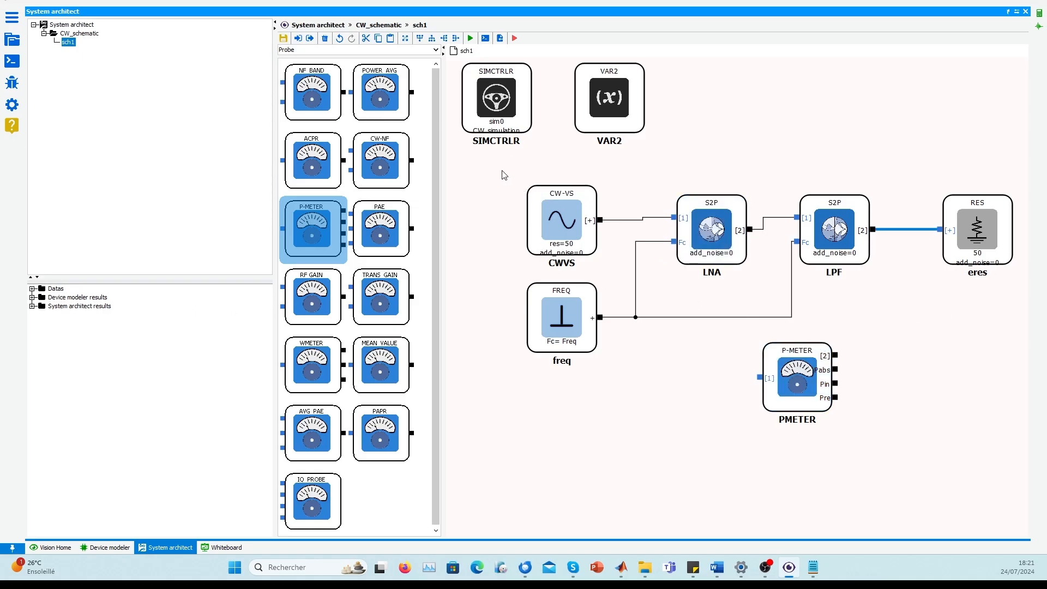
{"action": "left_click_drag", "start_coordinate": [502, 171], "coordinate": [730, 352]}
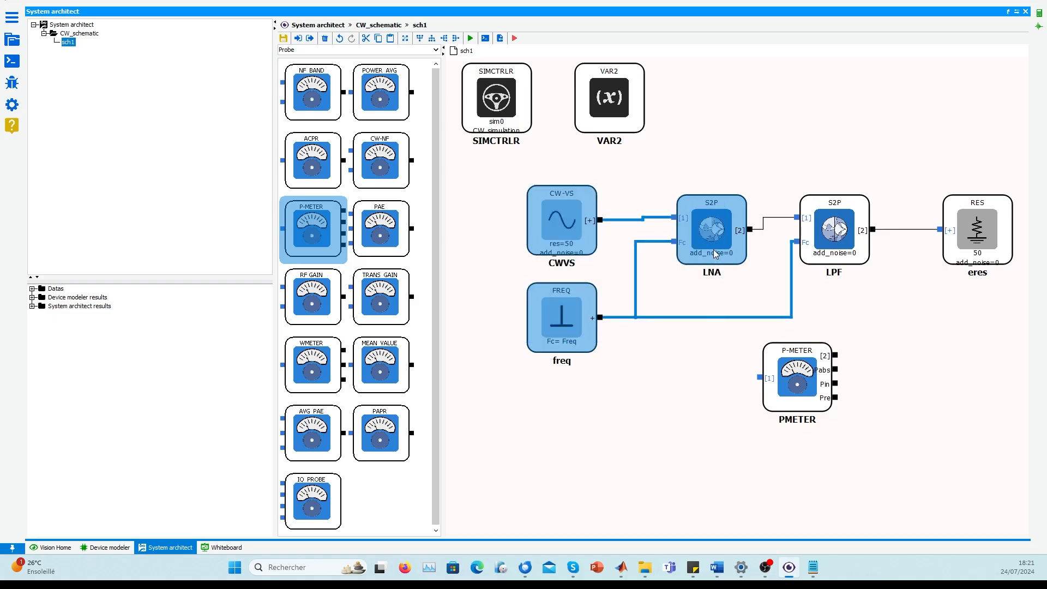
{"action": "left_click_drag", "start_coordinate": [713, 250], "coordinate": [637, 247]}
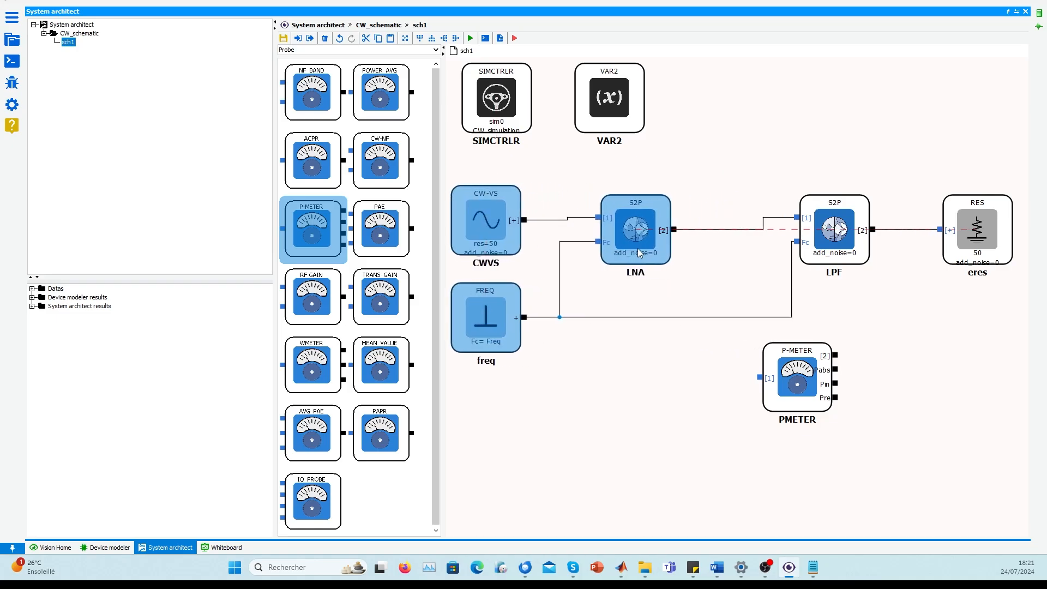
{"action": "left_click", "coordinate": [690, 266]}
{"action": "left_click_drag", "start_coordinate": [830, 157], "coordinate": [995, 231]}
{"action": "left_click", "coordinate": [935, 316]}
Step: Replace the direct LNA–LPF wire with the P-METER probe, connecting its [2] output to LPF input [1]
{"action": "left_click_drag", "start_coordinate": [714, 202], "coordinate": [743, 251]}
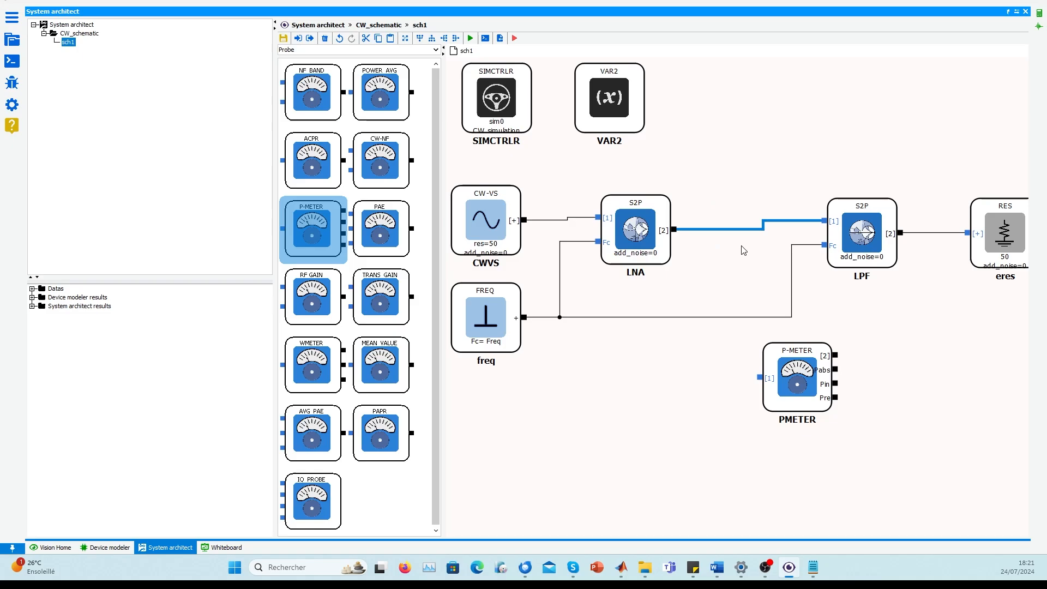
{"action": "key", "text": "Delete"}
{"action": "mouse_move", "coordinate": [792, 392]}
{"action": "left_mouse_down"}
{"action": "mouse_move", "coordinate": [757, 338]}
{"action": "mouse_move", "coordinate": [724, 238]}
{"action": "left_mouse_up"}
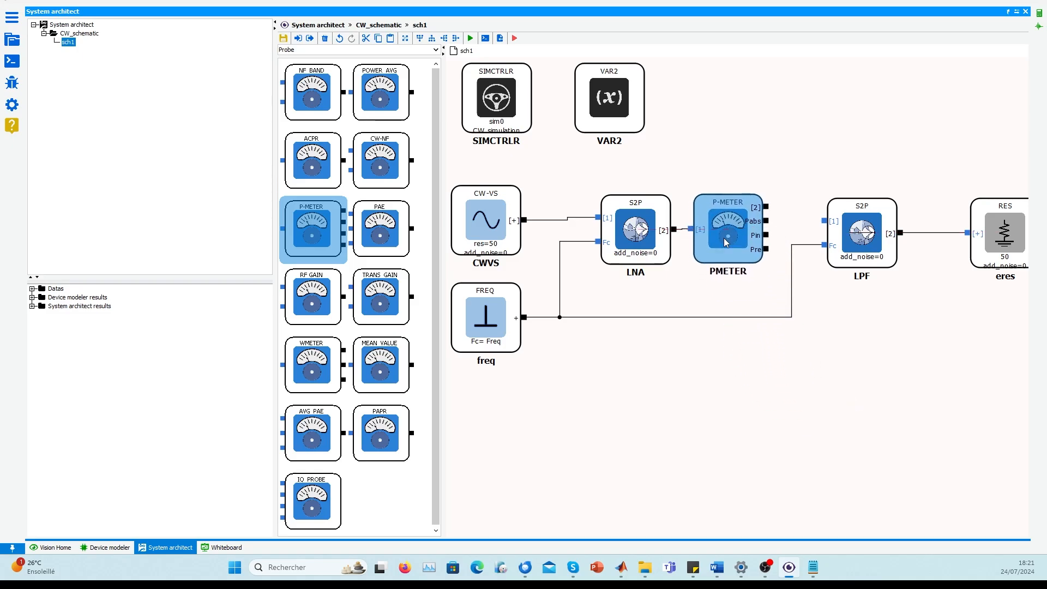
{"action": "left_click_drag", "start_coordinate": [767, 208], "coordinate": [823, 224]}
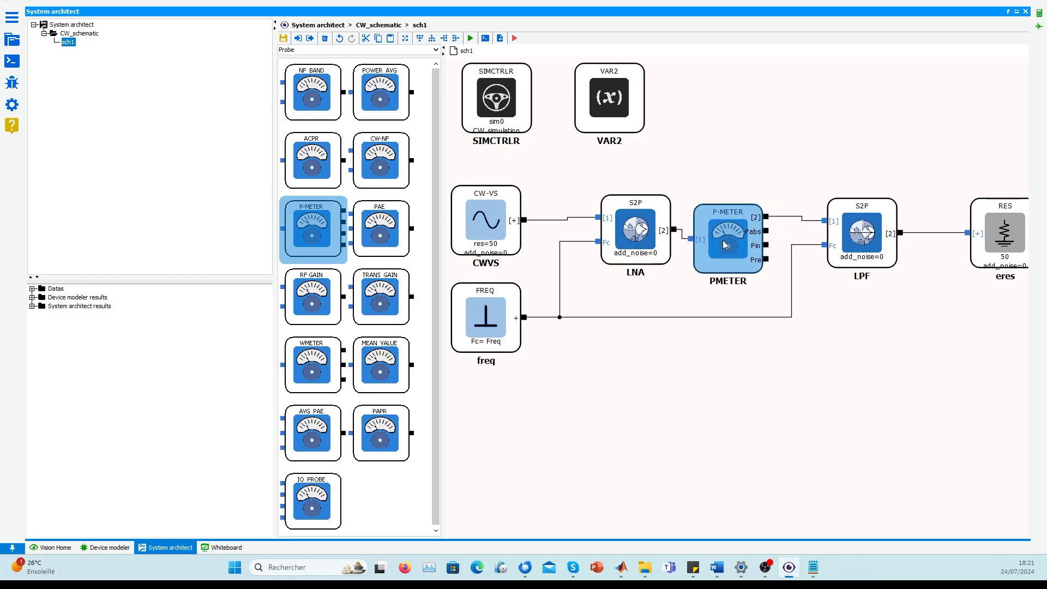
{"action": "left_click_drag", "start_coordinate": [722, 240], "coordinate": [722, 234]}
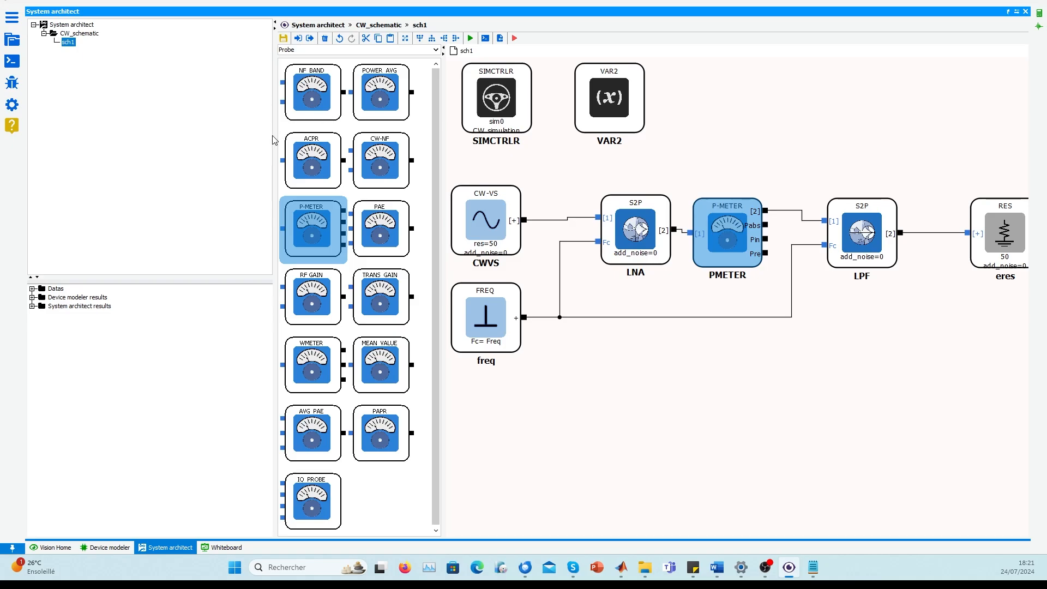
Step: Enlarge the schematic workspace and move LPF and the load together farther away from PMETER
{"action": "left_click_drag", "start_coordinate": [275, 129], "coordinate": [131, 129]}
{"action": "scroll", "coordinate": [636, 273], "scroll_direction": "down", "scroll_amount": 5}
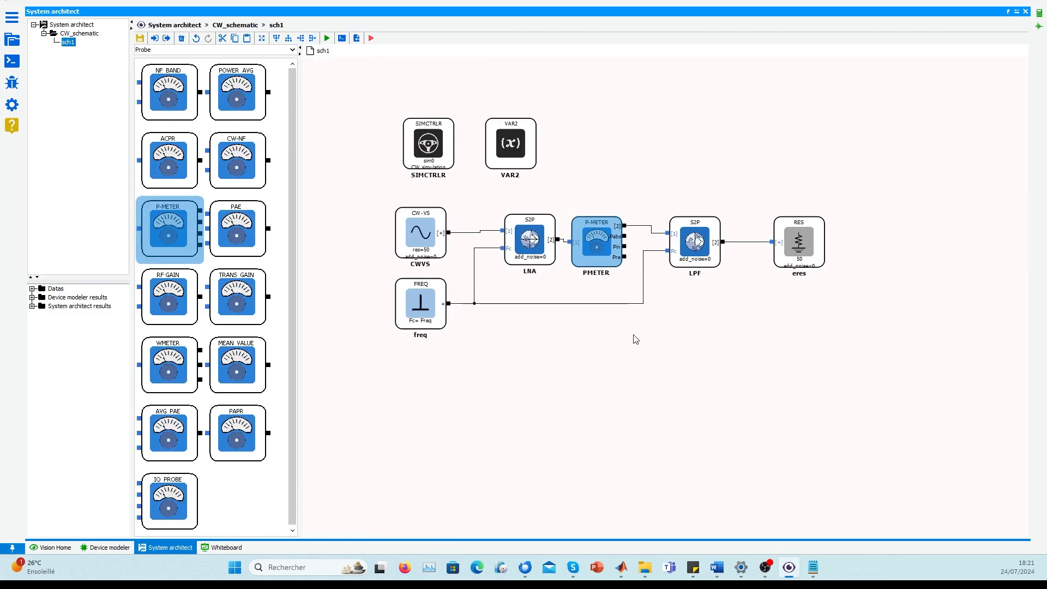
{"action": "left_click", "coordinate": [577, 321]}
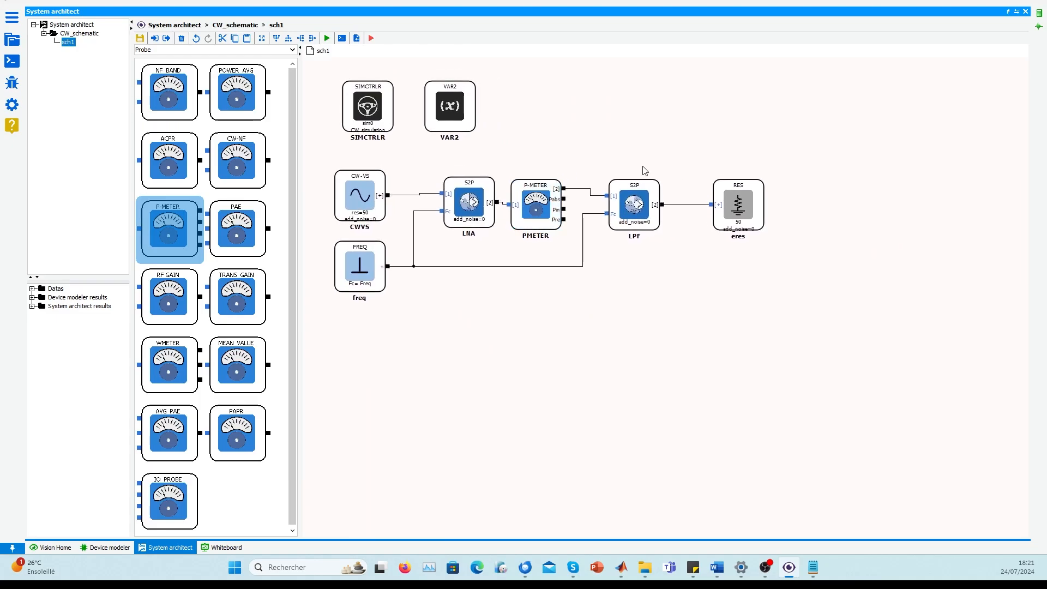
{"action": "left_click_drag", "start_coordinate": [636, 155], "coordinate": [784, 211]}
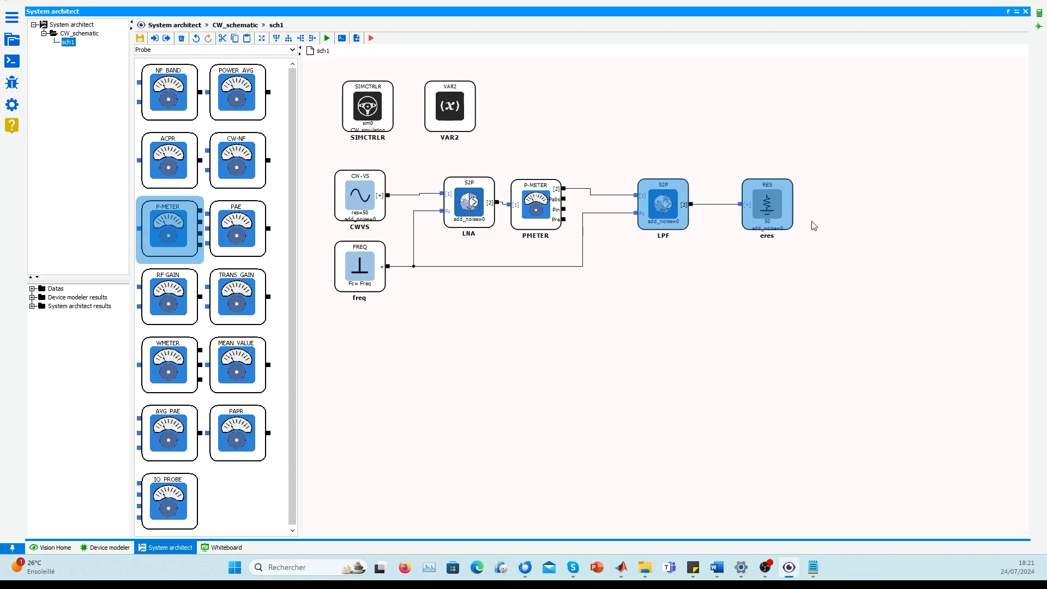
{"action": "left_click", "coordinate": [834, 230]}
Step: Add a second P-METER probe and insert it between LPF and the load in place of their direct wire
{"action": "left_click_drag", "start_coordinate": [169, 229], "coordinate": [558, 263]}
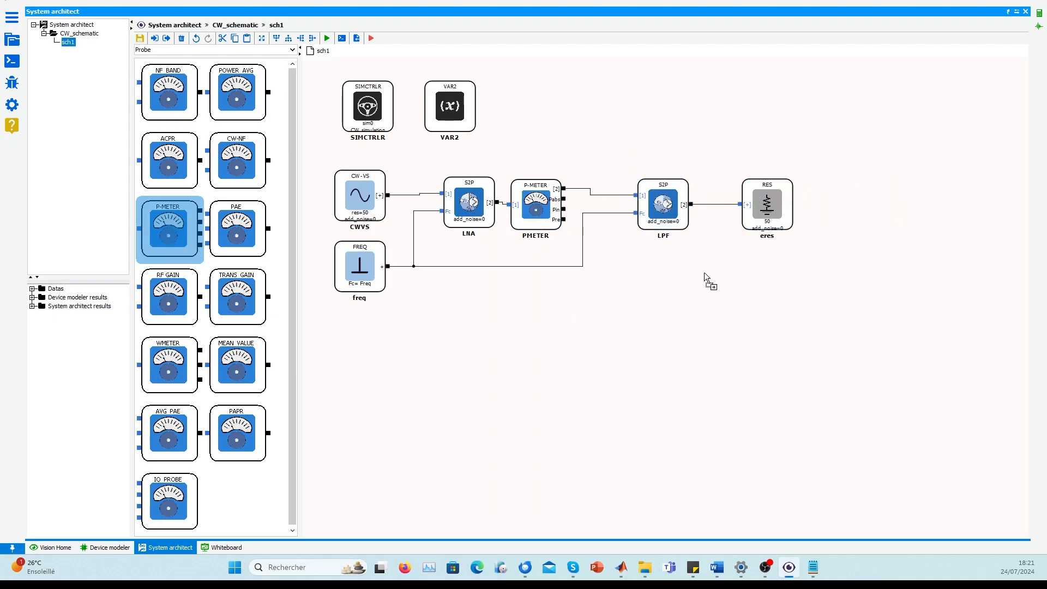
{"action": "left_click_drag", "start_coordinate": [764, 206], "coordinate": [826, 206]}
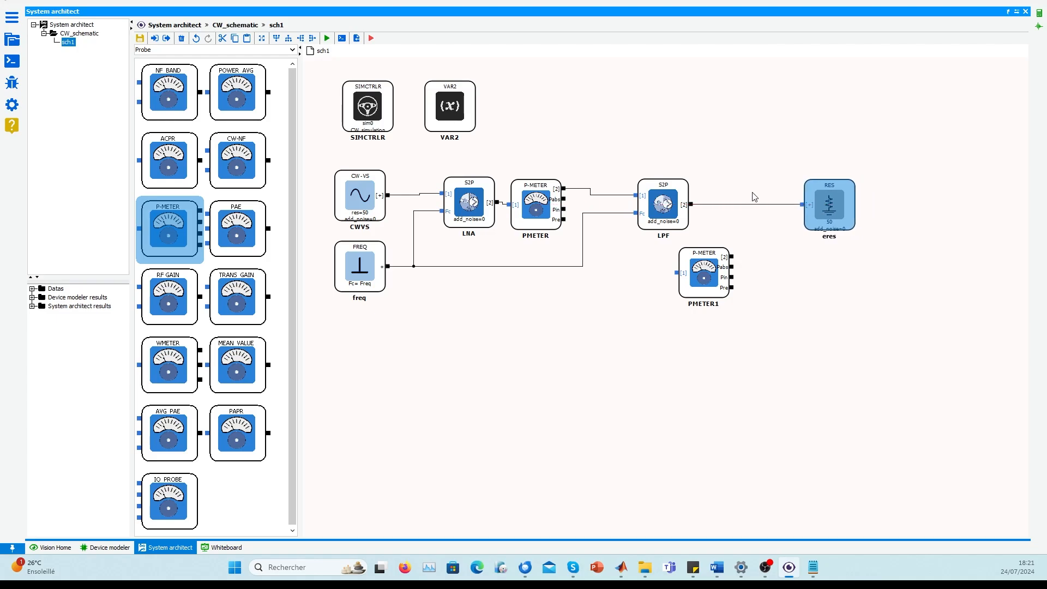
{"action": "left_click_drag", "start_coordinate": [732, 187], "coordinate": [770, 227]}
{"action": "key", "text": "Delete"}
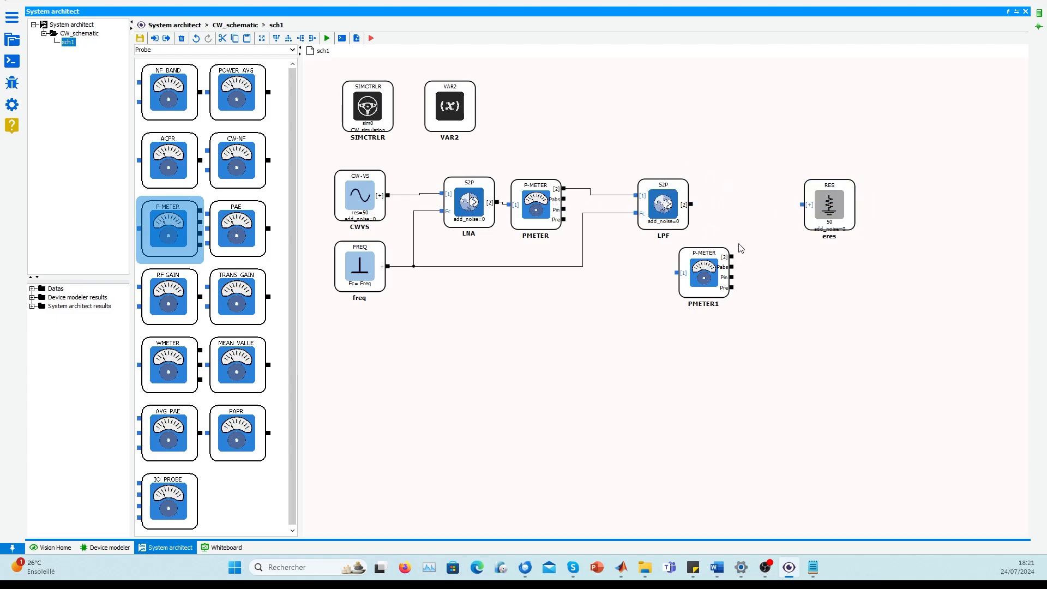
{"action": "mouse_move", "coordinate": [716, 266]}
{"action": "left_mouse_down"}
{"action": "mouse_move", "coordinate": [727, 266]}
{"action": "mouse_move", "coordinate": [738, 210]}
{"action": "mouse_move", "coordinate": [805, 206]}
{"action": "left_mouse_up"}
{"action": "left_click", "coordinate": [745, 212]}
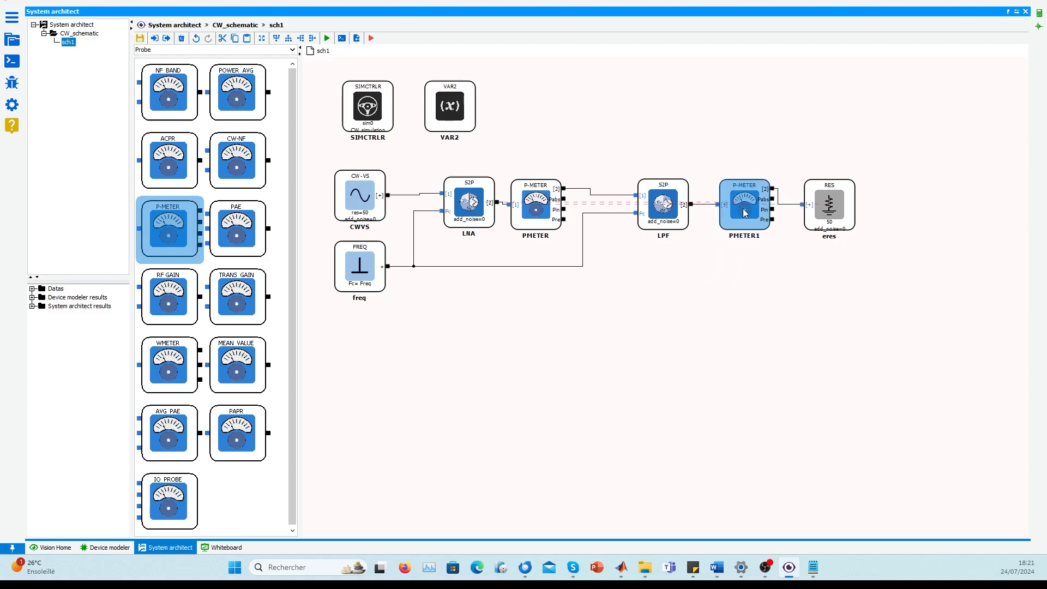
{"action": "left_click", "coordinate": [756, 304]}
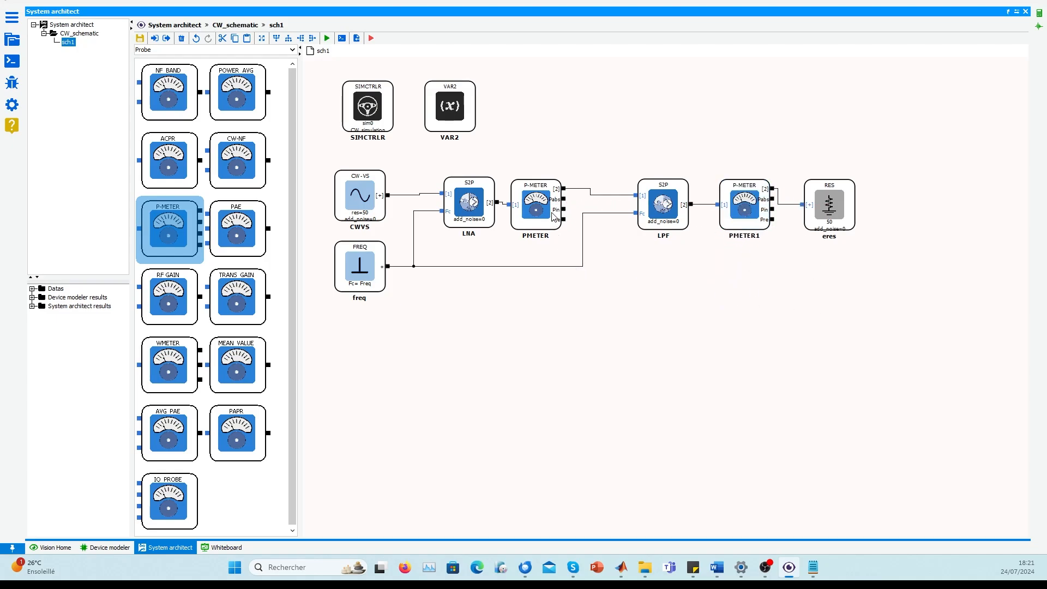
Step: Place two WAVEFORM scopes above the circuit, one near LPF and one above PMETER1
{"action": "left_click", "coordinate": [243, 52]}
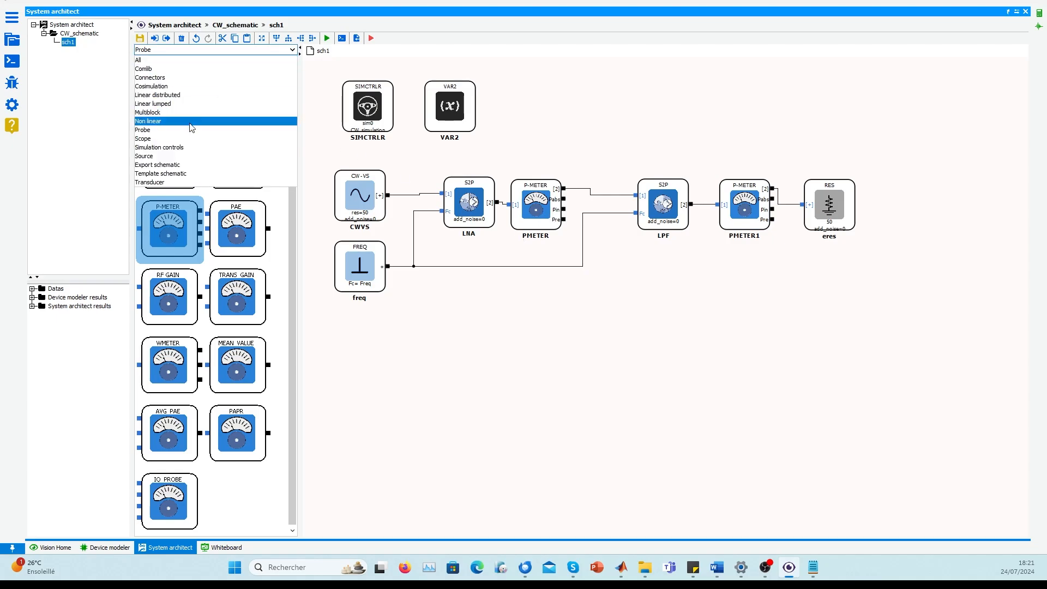
{"action": "left_click", "coordinate": [161, 140]}
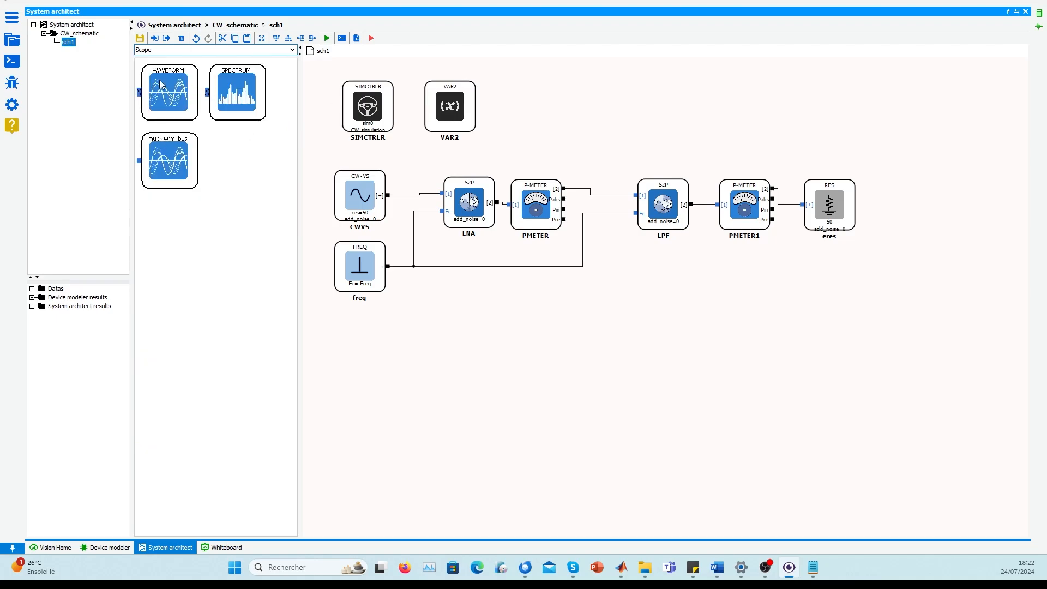
{"action": "left_click_drag", "start_coordinate": [161, 83], "coordinate": [600, 134]}
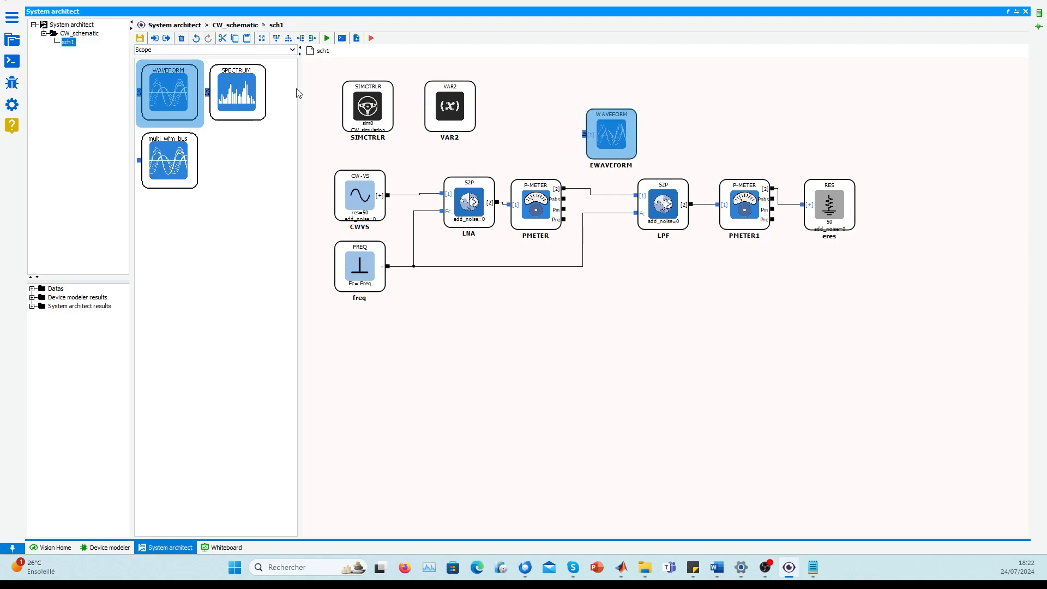
{"action": "left_click_drag", "start_coordinate": [183, 83], "coordinate": [675, 136]}
{"action": "left_click_drag", "start_coordinate": [747, 126], "coordinate": [747, 125]}
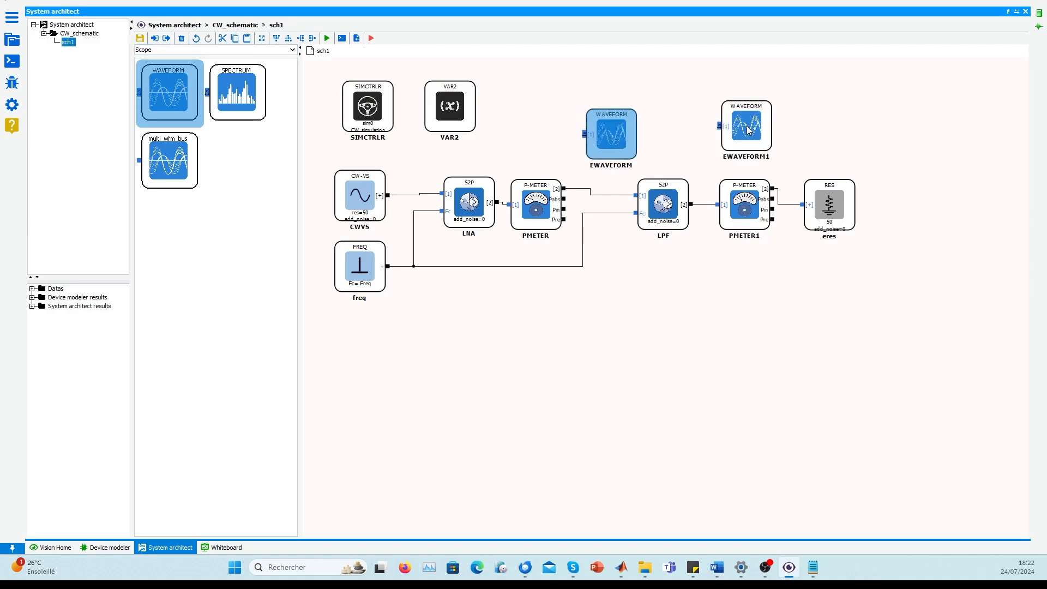
{"action": "left_click_drag", "start_coordinate": [612, 133], "coordinate": [615, 139]}
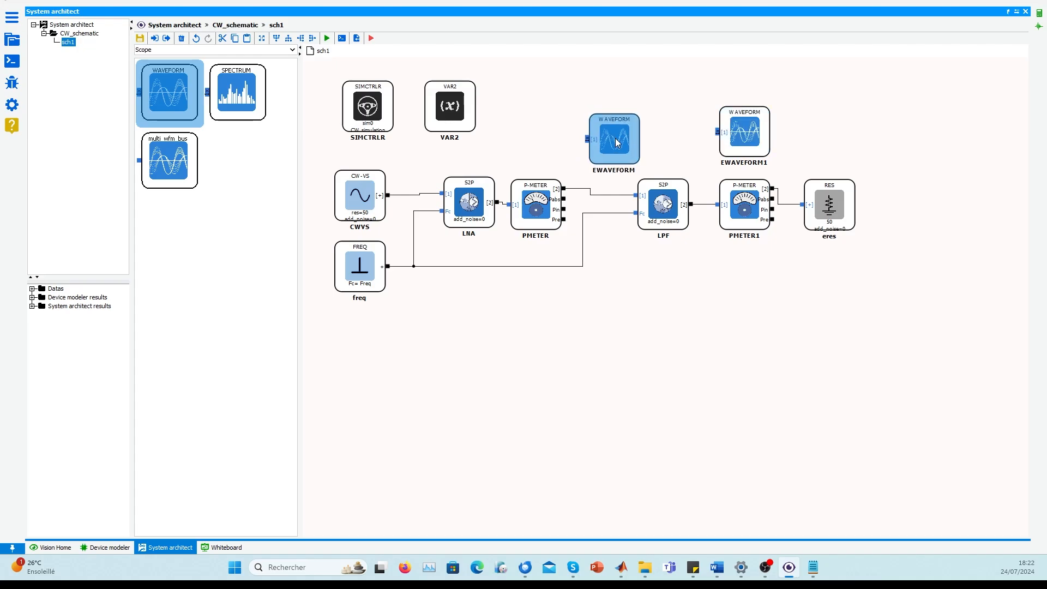
Step: Configure the EWAVEFORM scope as a Real signal with probe name Pout_LNA and Real and imaginary result display
{"action": "double_click", "coordinate": [620, 140]}
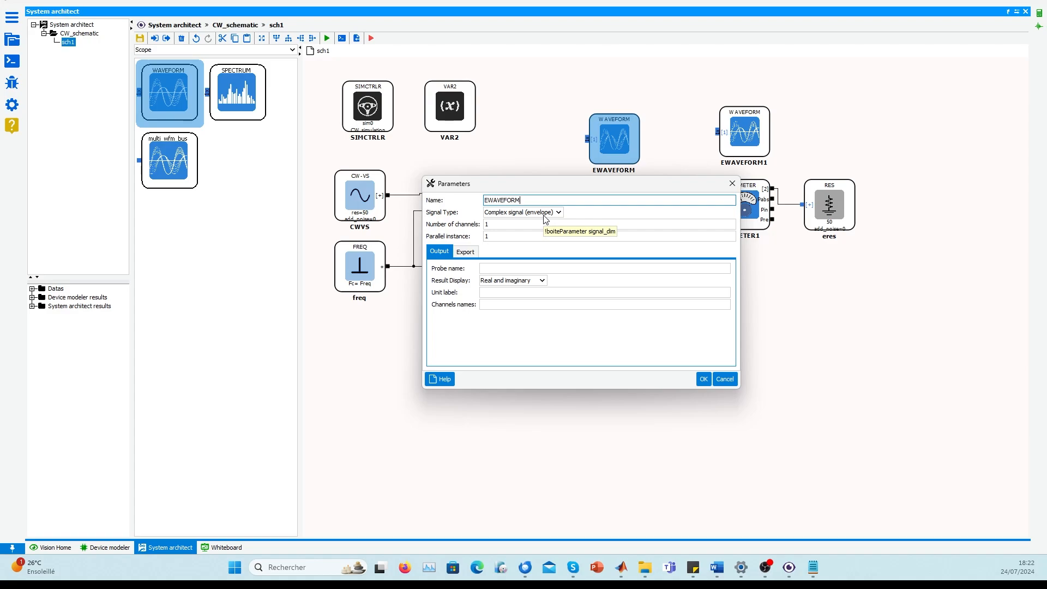
{"action": "left_click", "coordinate": [524, 214]}
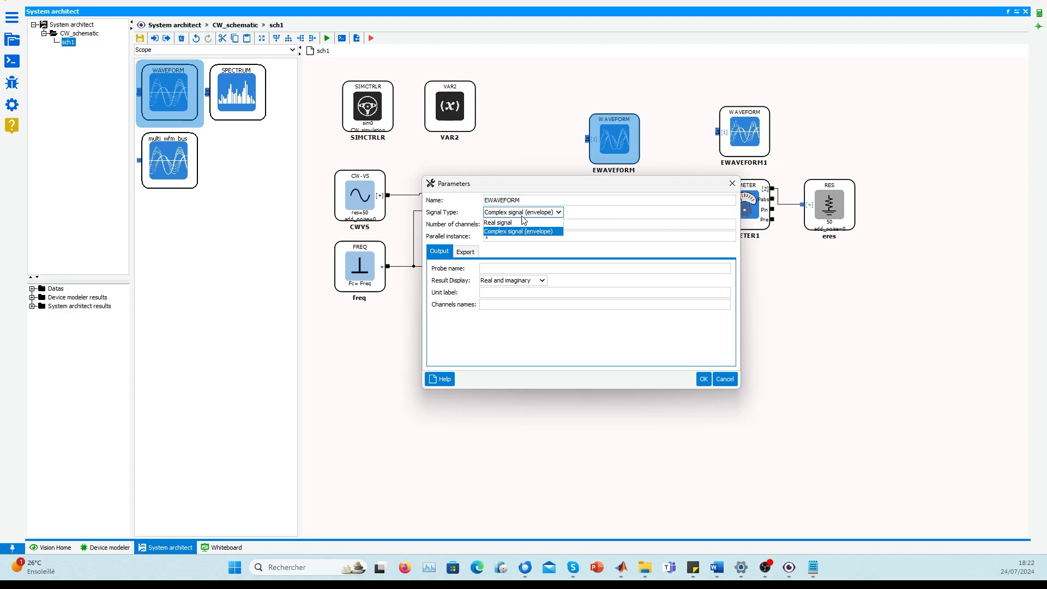
{"action": "left_click", "coordinate": [518, 222]}
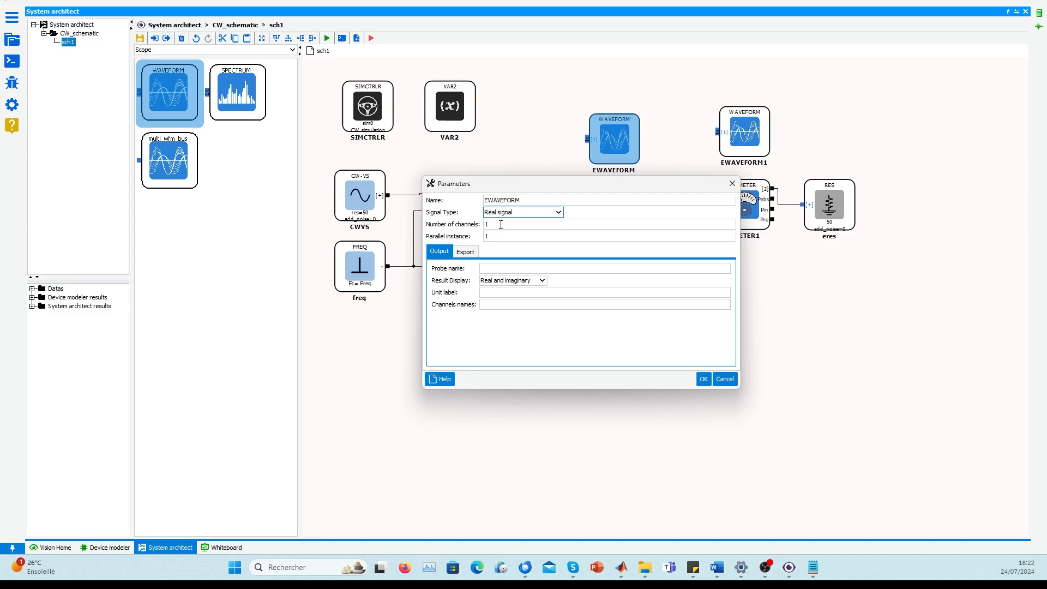
{"action": "left_click", "coordinate": [496, 269]}
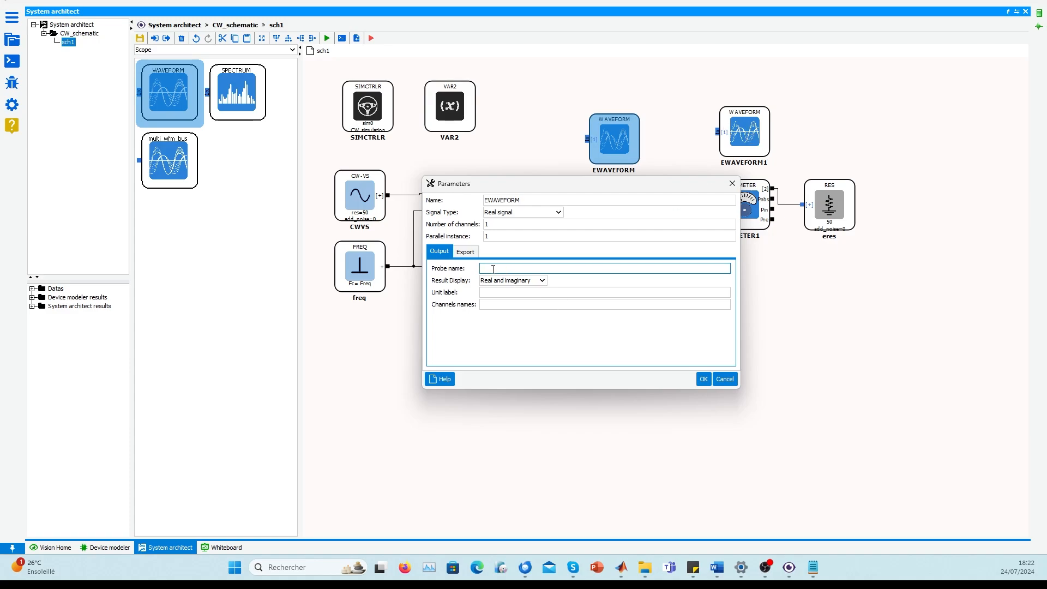
{"action": "type", "text": "Pout_LNA"}
{"action": "left_click", "coordinate": [536, 282]}
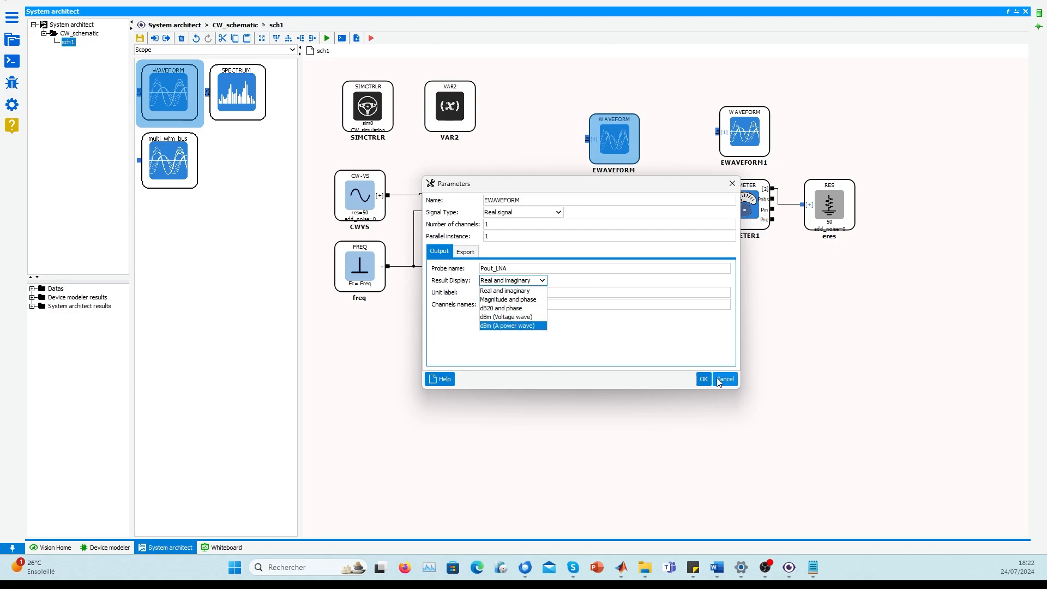
{"action": "left_click", "coordinate": [530, 292]}
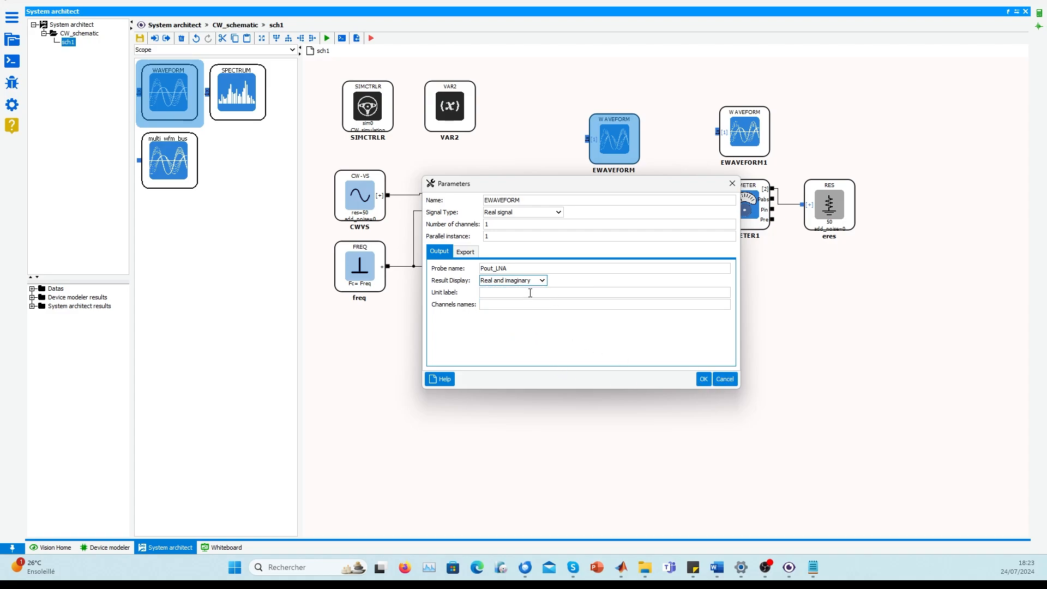
{"action": "left_click", "coordinate": [703, 379]}
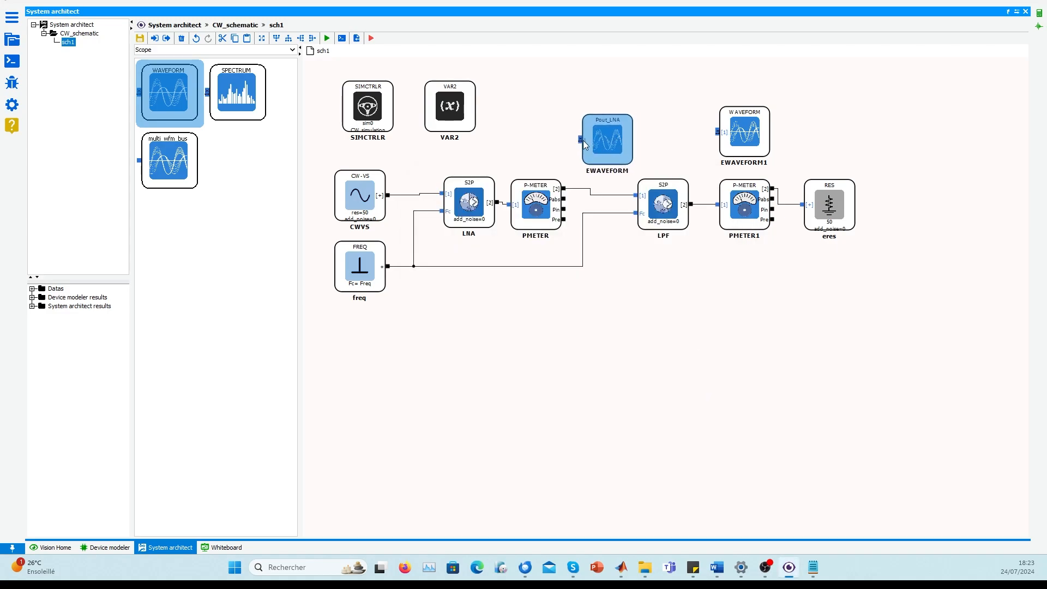
Step: Position the Pout_LNA scope below the circuit and wire it to PMETER's Pin output, clear of the frequency line
{"action": "left_click_drag", "start_coordinate": [624, 144], "coordinate": [565, 209]}
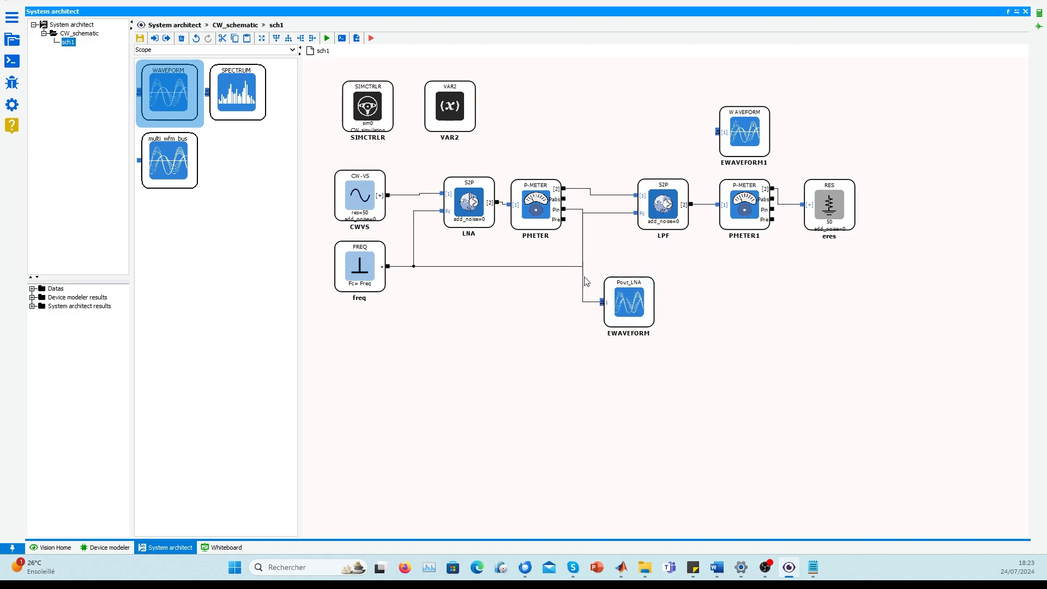
{"action": "left_click_drag", "start_coordinate": [584, 281], "coordinate": [571, 267]}
Step: Move the EWAVEFORM1 scope below the load and configure it as a Real signal with probe name Pout_LPF
{"action": "left_click_drag", "start_coordinate": [749, 134], "coordinate": [839, 305]}
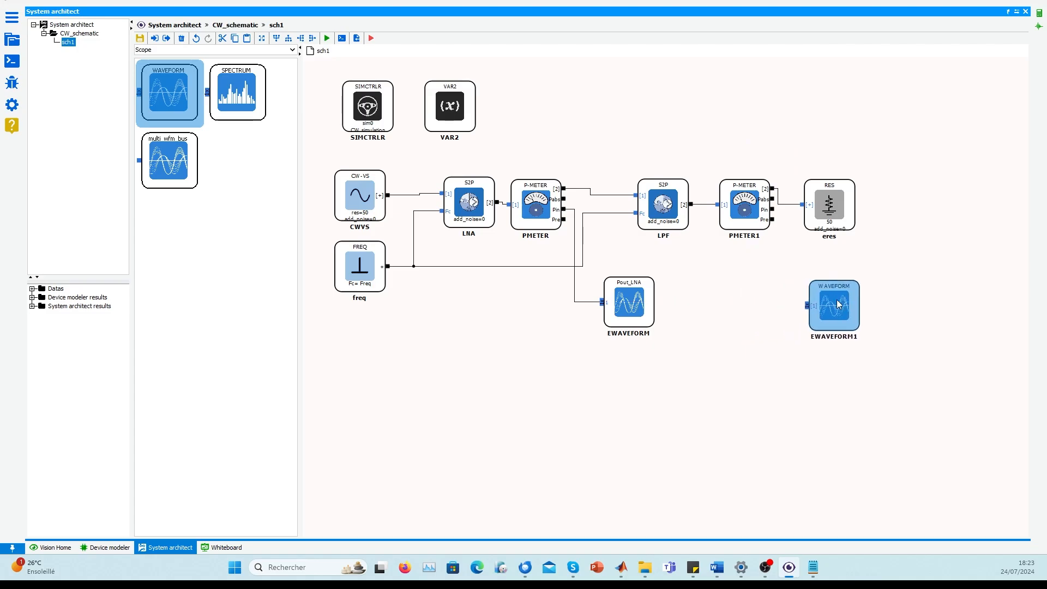
{"action": "double_click", "coordinate": [839, 304]}
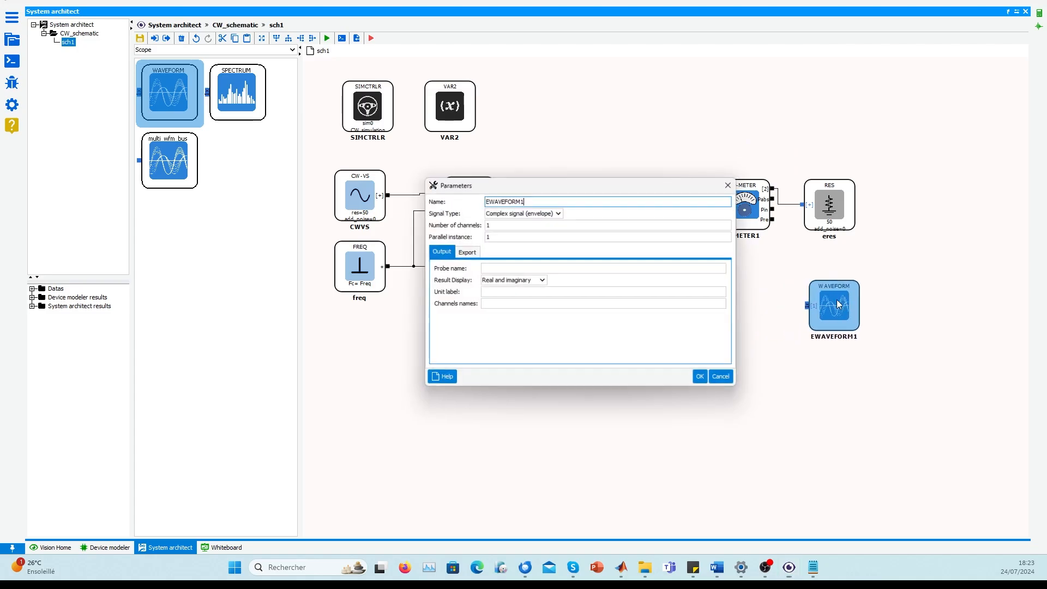
{"action": "left_click", "coordinate": [519, 267]}
{"action": "left_click", "coordinate": [542, 212]}
{"action": "left_click", "coordinate": [524, 220]}
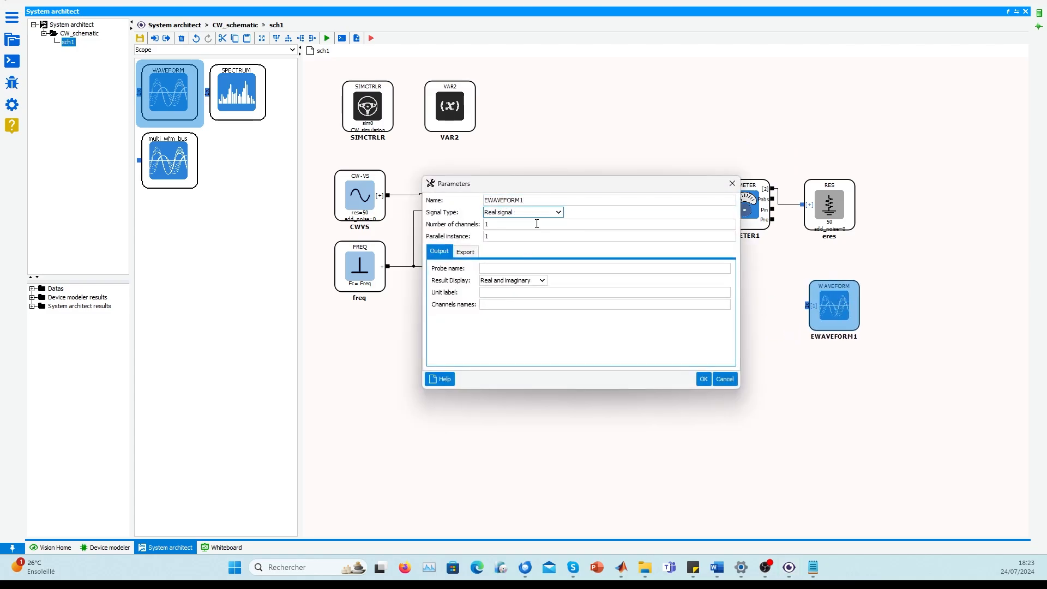
{"action": "left_click", "coordinate": [530, 268]}
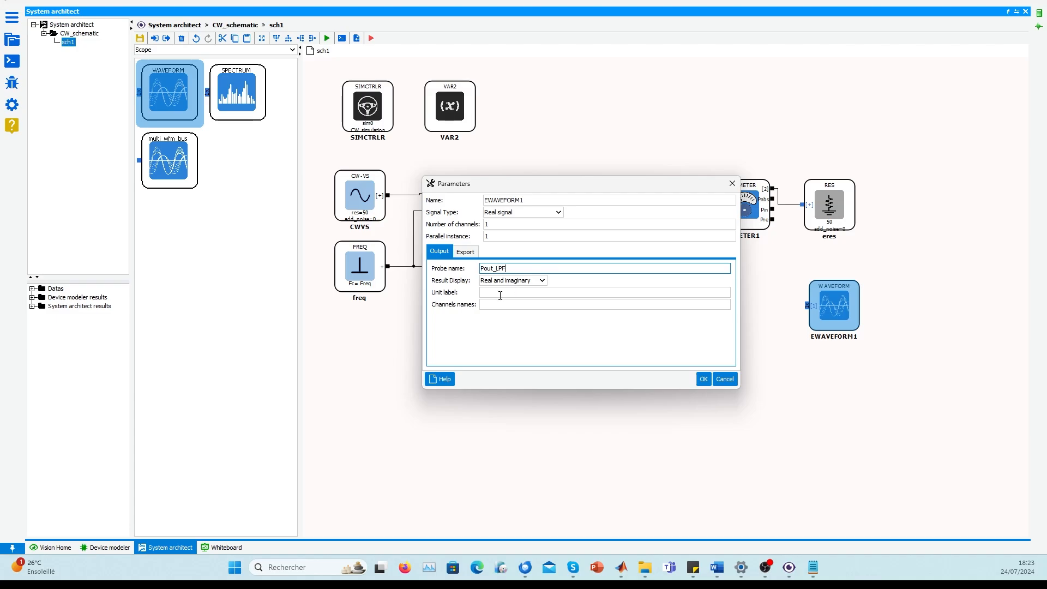
{"action": "left_click", "coordinate": [701, 378]}
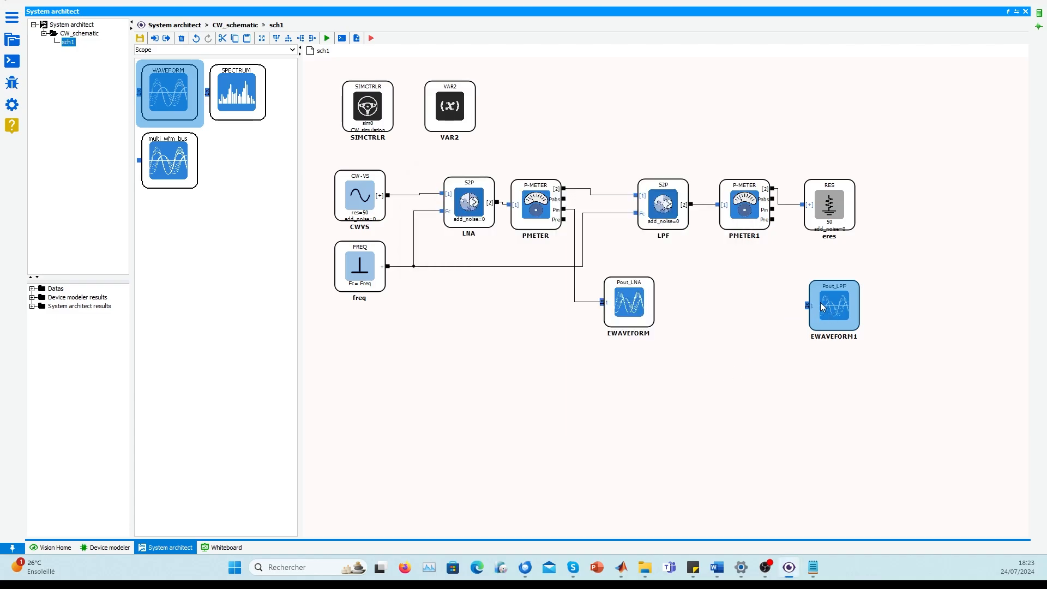
Step: Connect the Pout_LPF scope to PMETER1's Pin output and align the SIMCTRLR block above CWVS
{"action": "left_click_drag", "start_coordinate": [806, 312], "coordinate": [773, 210]}
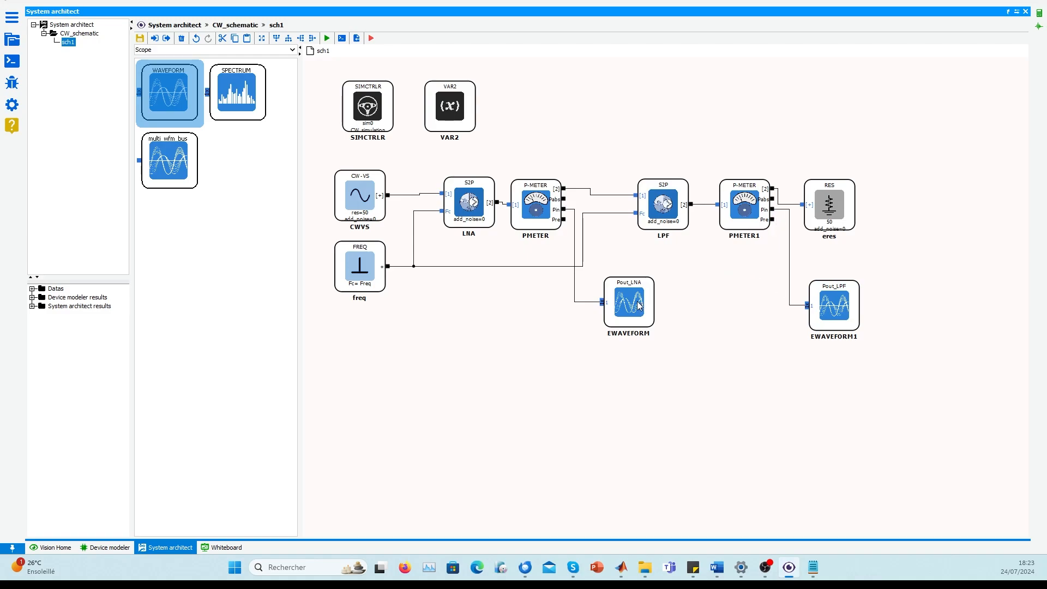
{"action": "left_click_drag", "start_coordinate": [376, 112], "coordinate": [368, 111]}
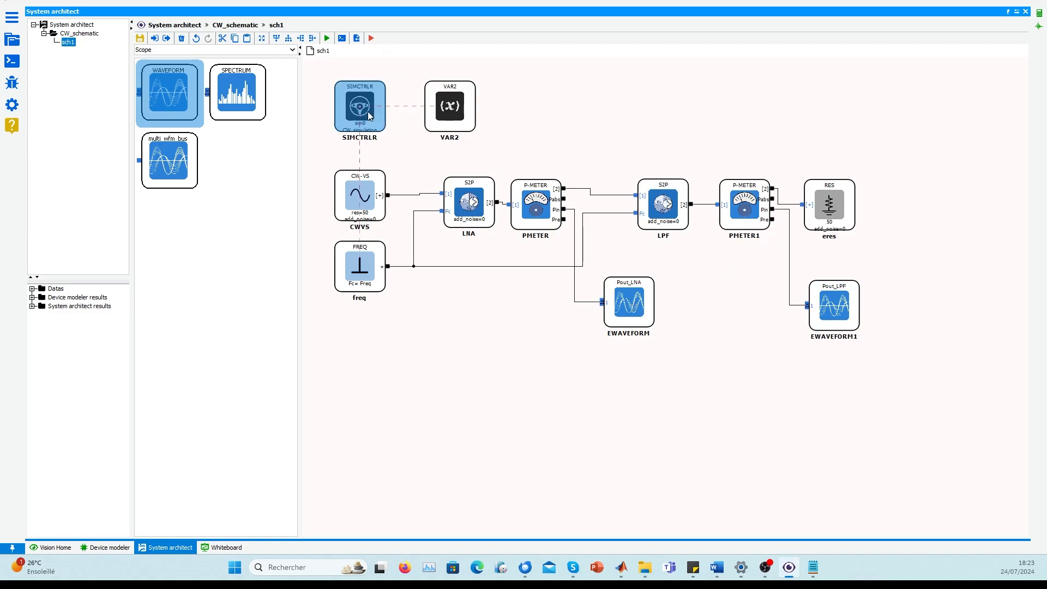
Step: Run the CW simulation, close its log and plot both the Pout_LNA and Pout_LPF curves from the waveform probes
{"action": "left_click", "coordinate": [327, 37]}
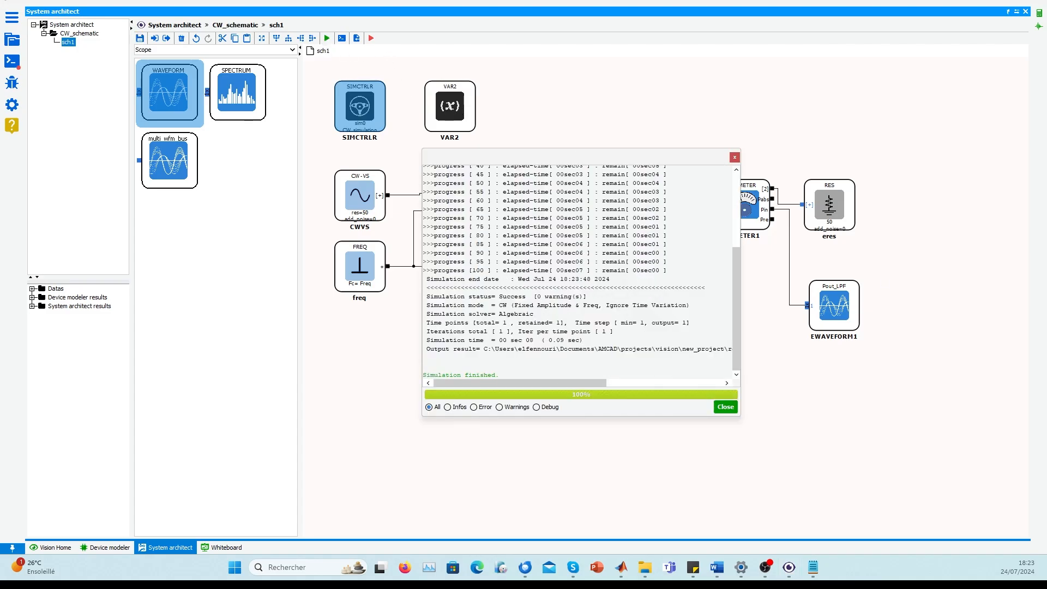
{"action": "left_click", "coordinate": [731, 407]}
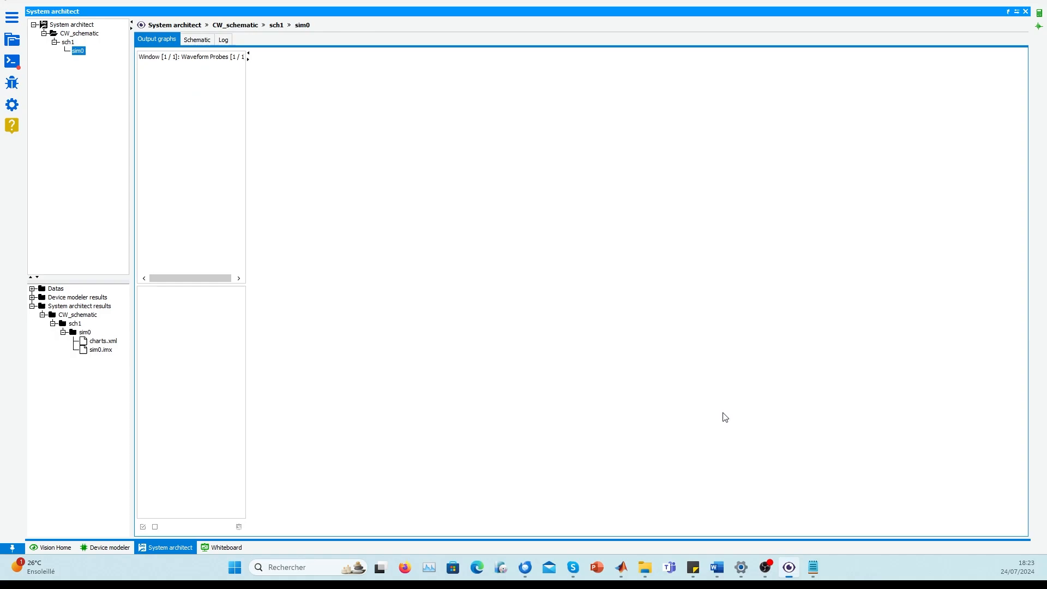
{"action": "left_click", "coordinate": [198, 56]}
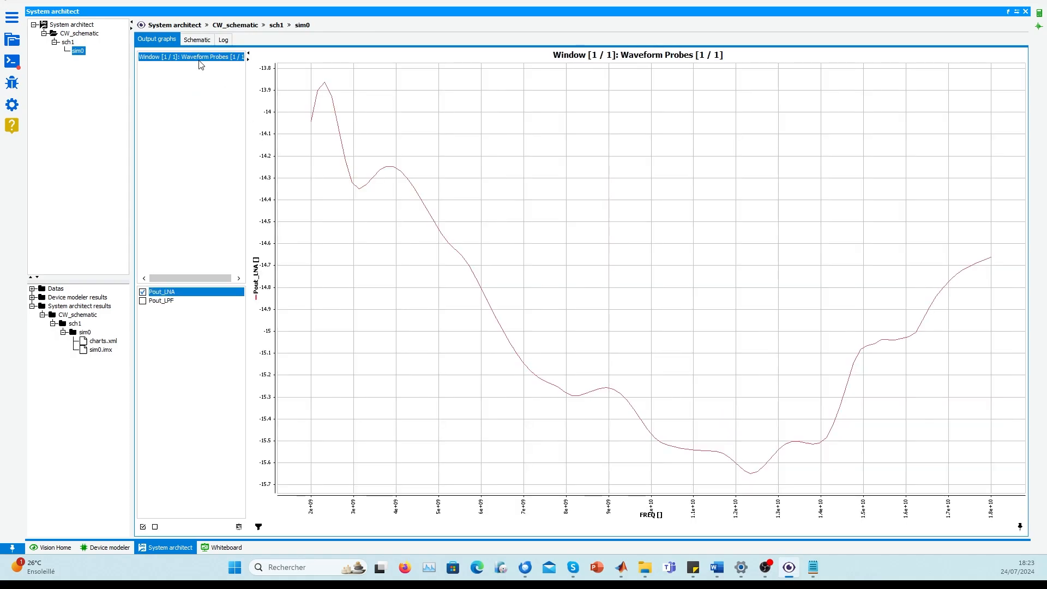
{"action": "left_click", "coordinate": [178, 304], "text": "ctrl"}
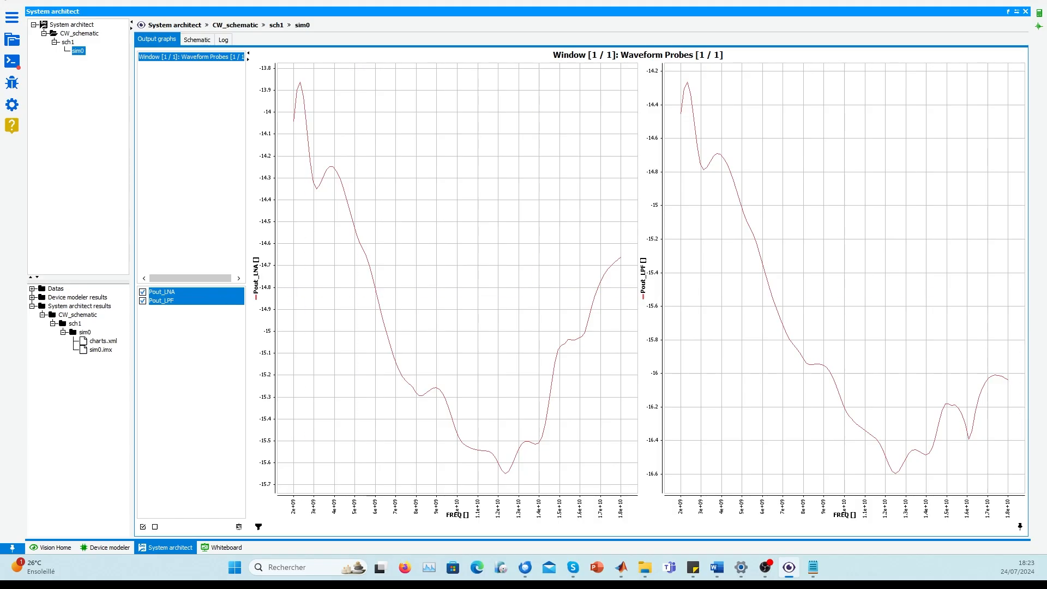